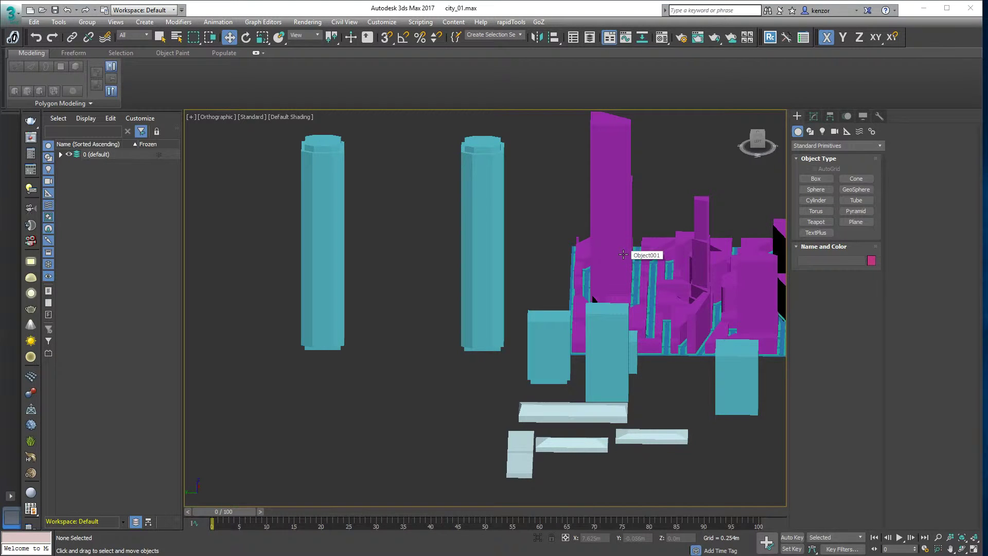
Draw a plane about 6.36 m by 5.72 m with 14 by 13 segments in the empty area beside the towers and show edged faces
{"action": "mouse_move", "coordinate": [665, 230]}
{"action": "middle_mouse_down", "text": "alt"}
{"action": "mouse_move", "coordinate": [613, 258]}
{"action": "mouse_move", "coordinate": [558, 245]}
{"action": "mouse_move", "coordinate": [664, 234]}
{"action": "middle_mouse_up", "text": "alt"}
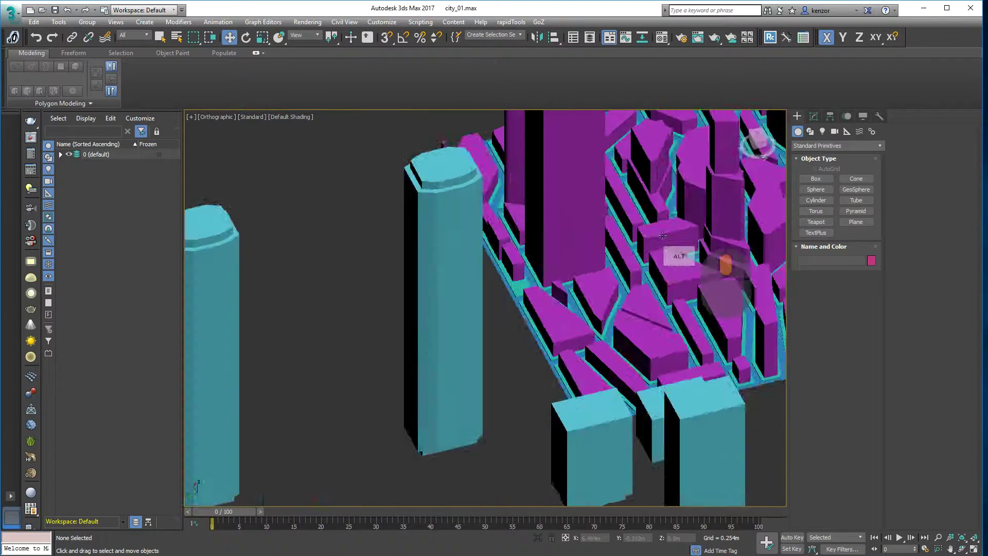
{"action": "middle_click_drag", "start_coordinate": [605, 227], "coordinate": [585, 286], "text": "alt"}
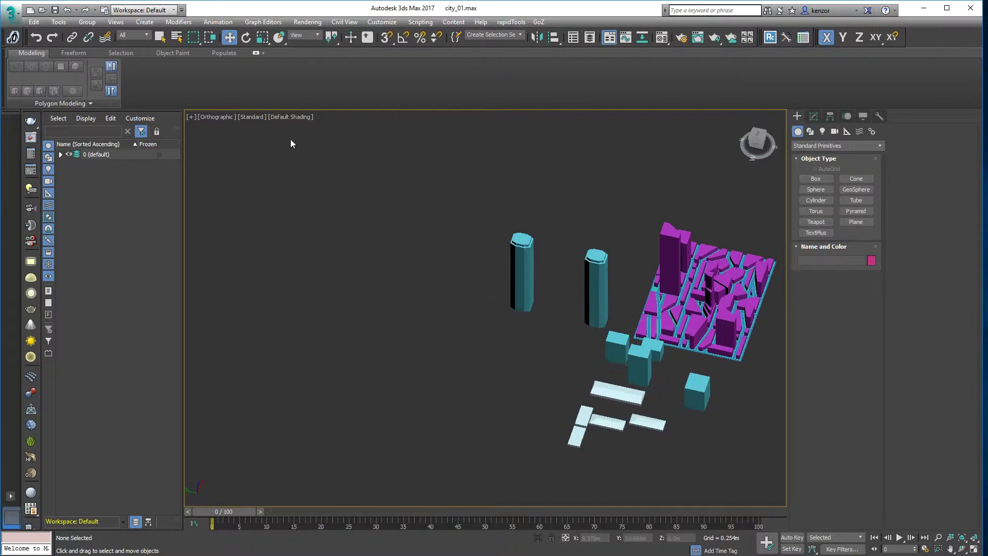
{"action": "left_click", "coordinate": [855, 221]}
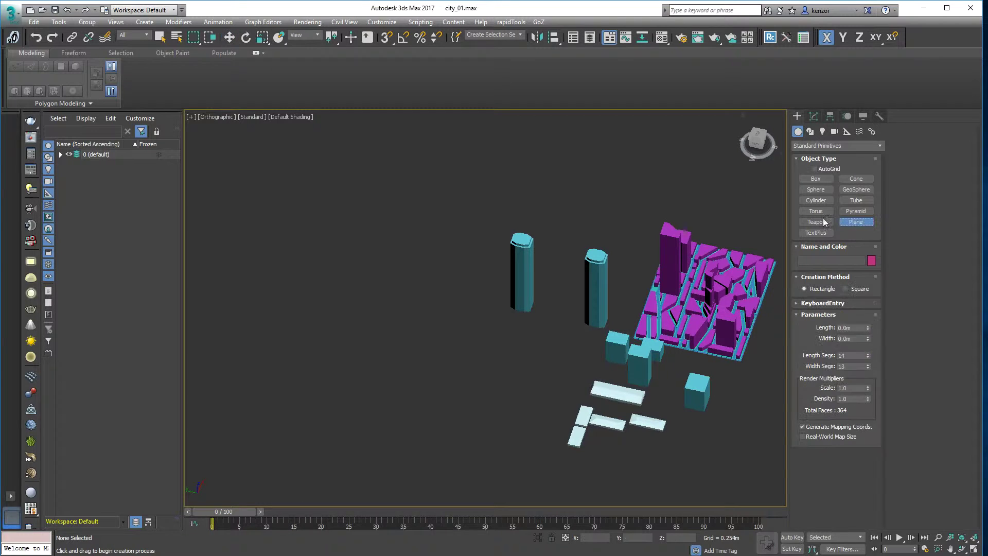
{"action": "left_click_drag", "start_coordinate": [303, 213], "coordinate": [442, 381]}
{"action": "key", "text": "F4"}
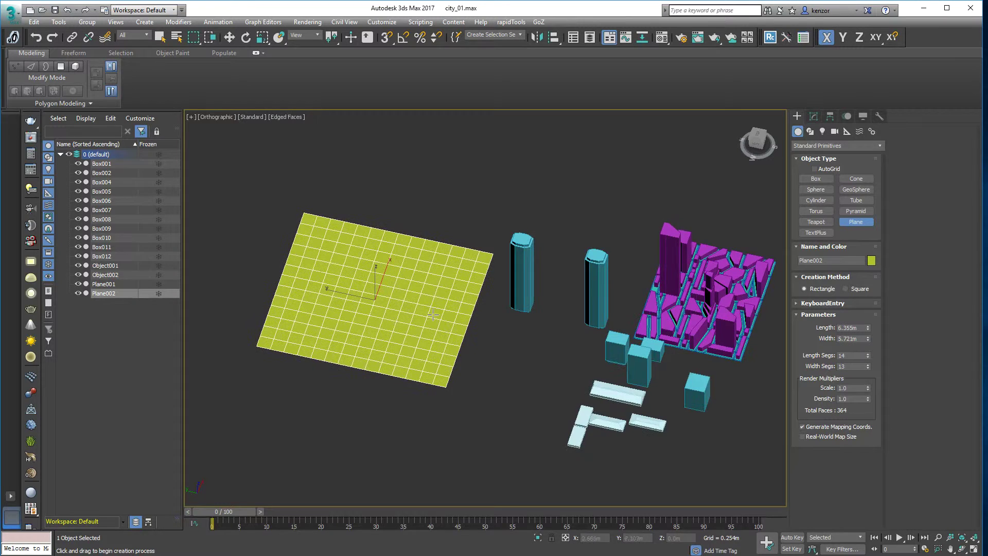
Convert the new plane to an Editable Poly
{"action": "middle_click_drag", "start_coordinate": [418, 294], "coordinate": [458, 236]}
{"action": "middle_click_drag", "start_coordinate": [458, 237], "coordinate": [580, 205], "text": "alt"}
{"action": "left_click", "coordinate": [814, 117]}
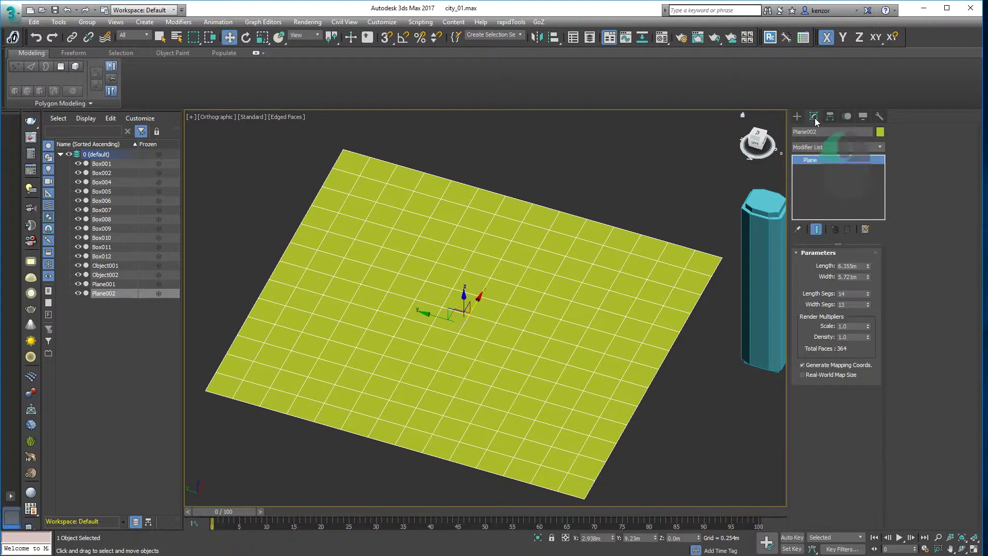
{"action": "left_click", "coordinate": [881, 147]}
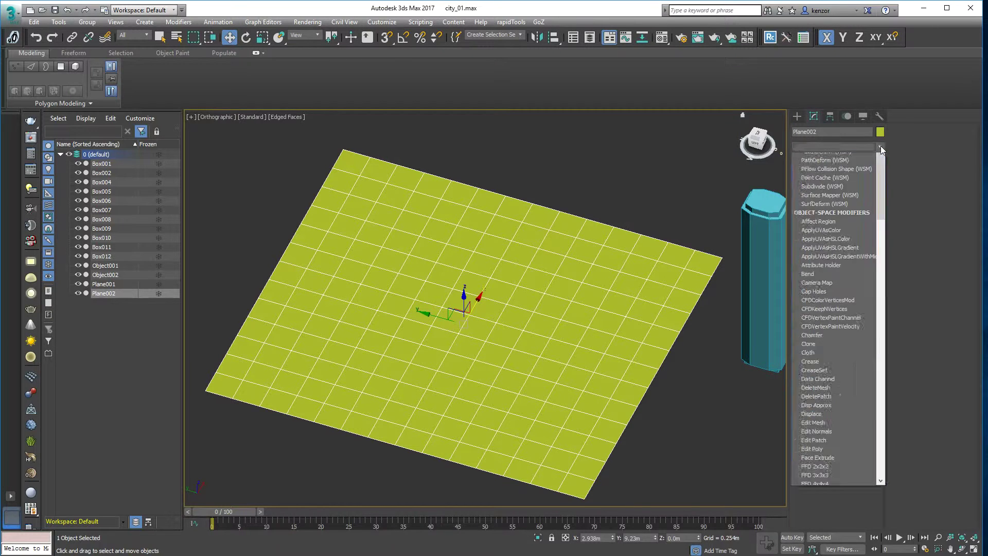
{"action": "left_click", "coordinate": [880, 149]}
{"action": "right_click", "coordinate": [843, 163]}
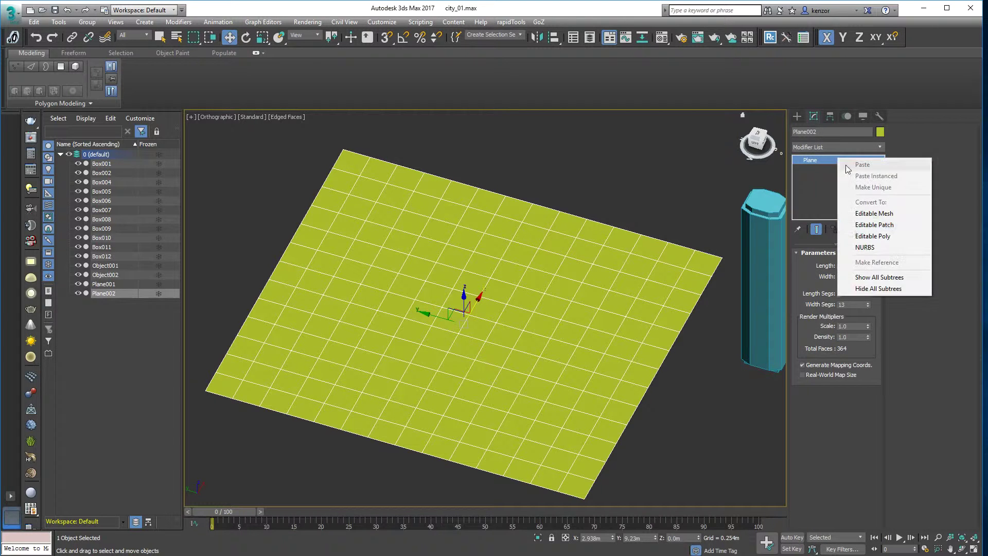
{"action": "left_click", "coordinate": [859, 232]}
Open the Generate Topology tool for the plane and move its window clear of the modeling controls
{"action": "middle_click_drag", "start_coordinate": [617, 198], "coordinate": [597, 209]}
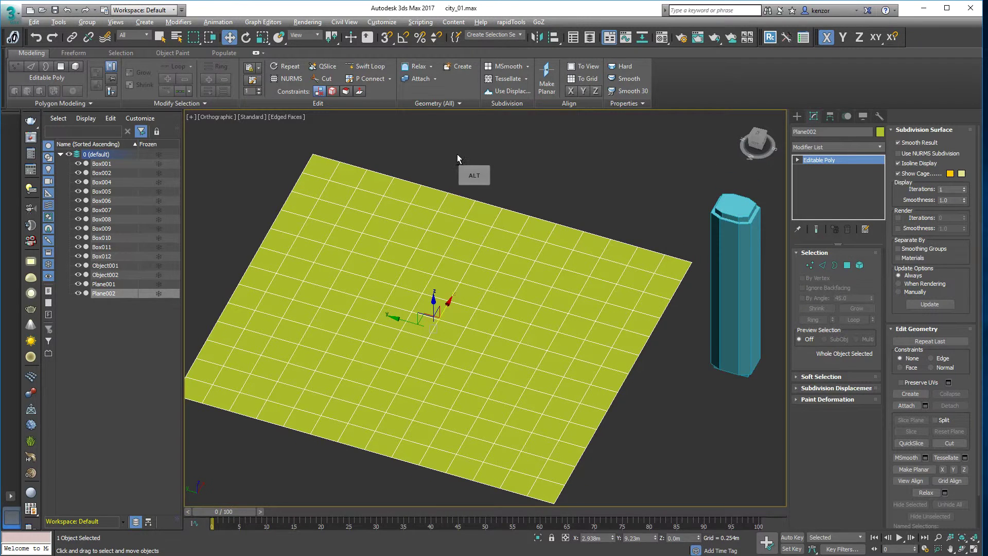
{"action": "middle_click_drag", "start_coordinate": [457, 156], "coordinate": [442, 155], "text": "alt"}
{"action": "middle_click_drag", "start_coordinate": [393, 180], "coordinate": [433, 188]}
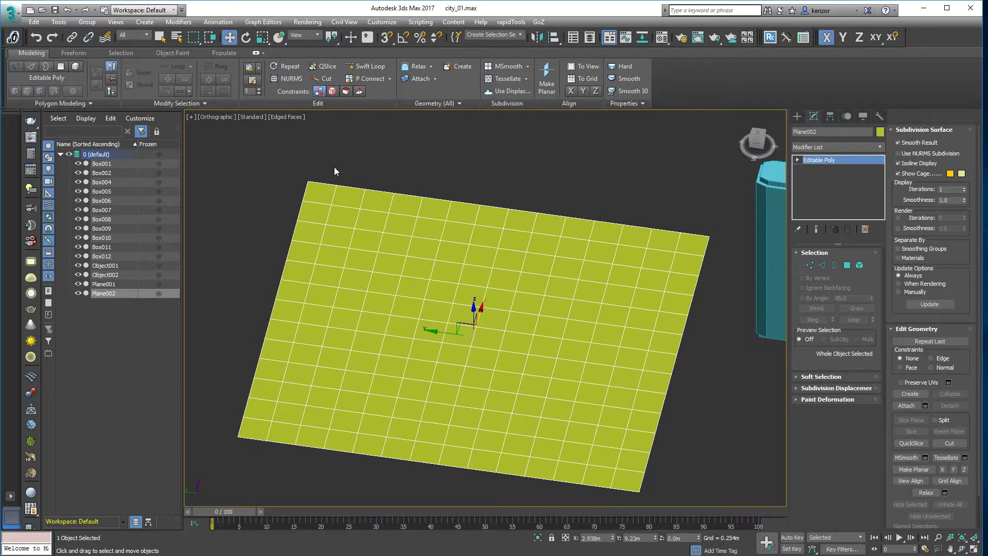
{"action": "left_click", "coordinate": [92, 104]}
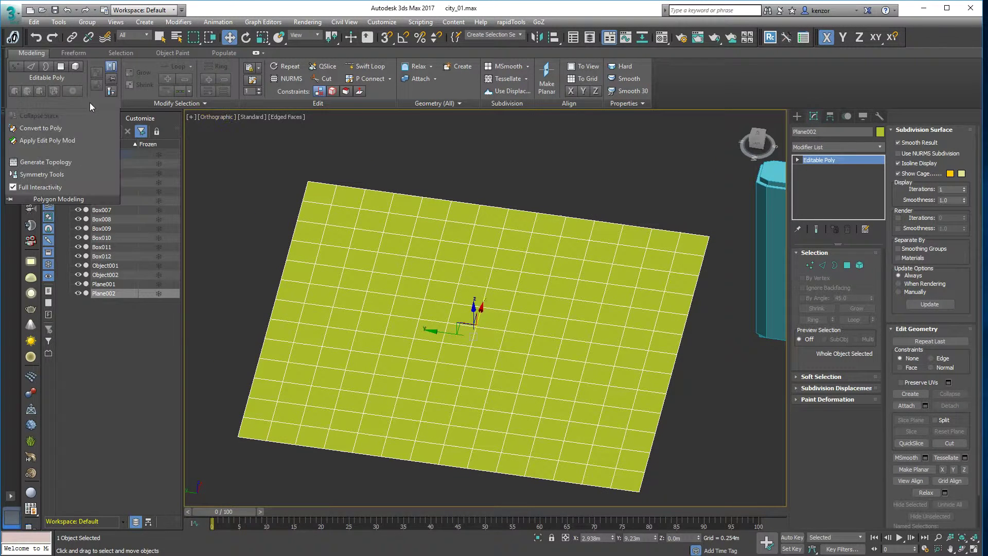
{"action": "left_click", "coordinate": [60, 162]}
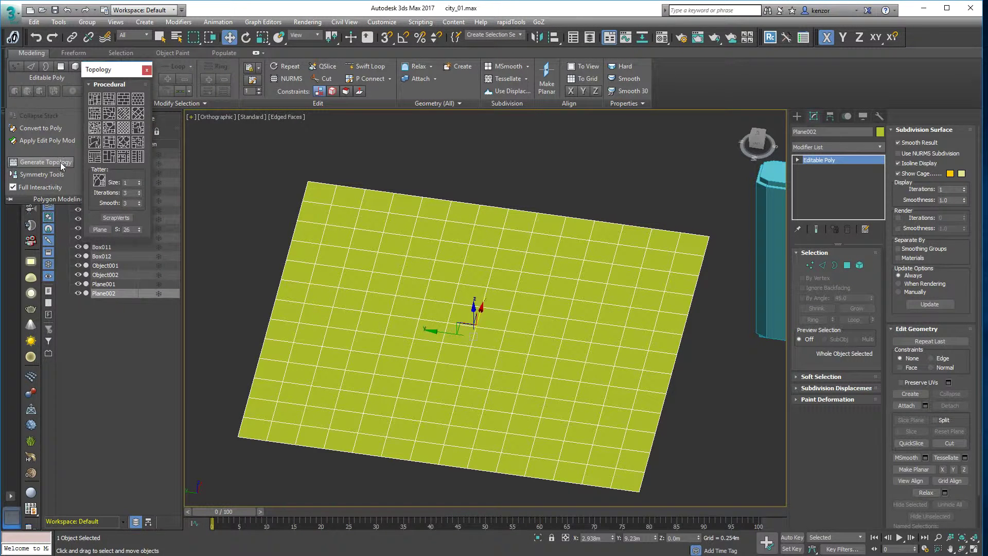
{"action": "left_click_drag", "start_coordinate": [128, 84], "coordinate": [247, 155]}
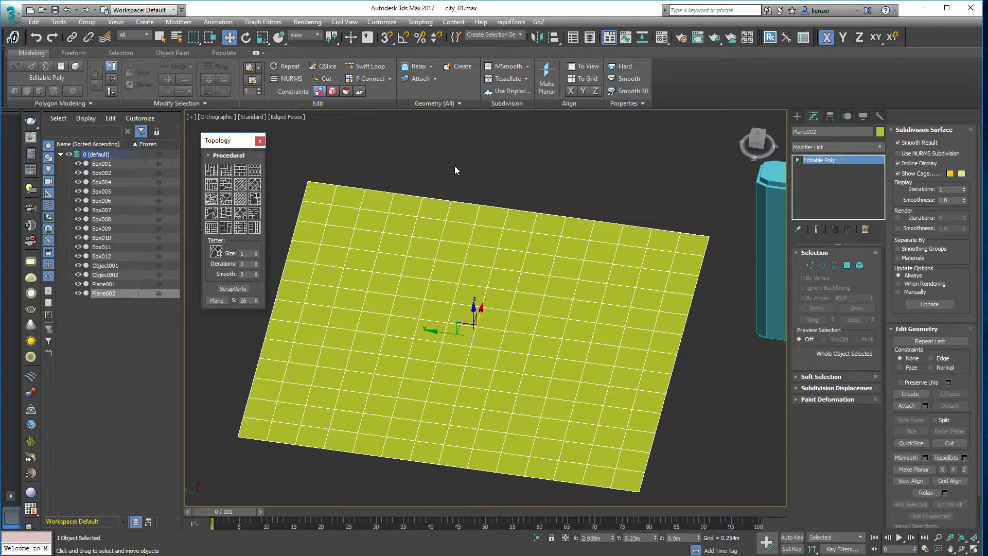
Try several procedural topology patterns on the plane, including angular blocks and bricks, and undo each one
{"action": "left_click", "coordinate": [223, 190]}
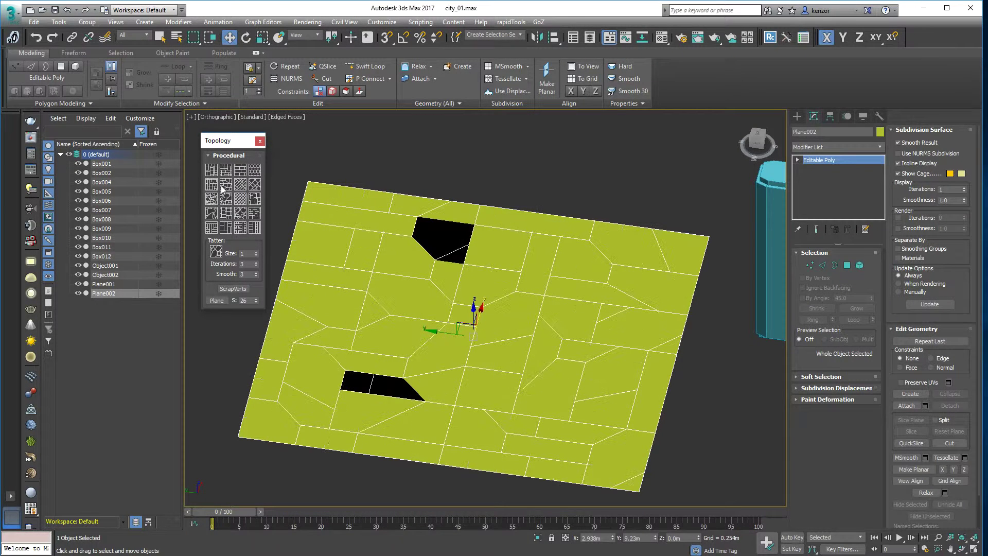
{"action": "key", "text": "ctrl+z"}
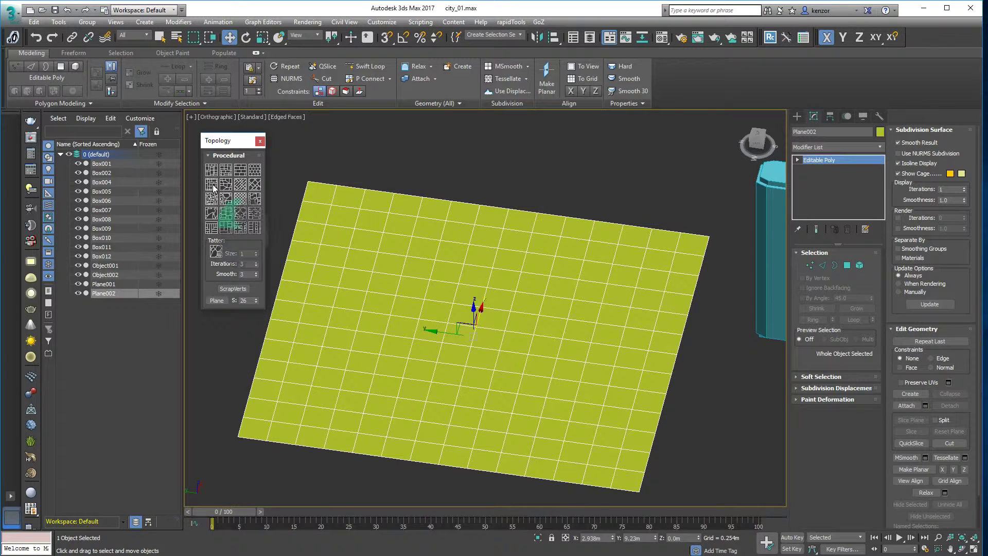
{"action": "left_click", "coordinate": [214, 187]}
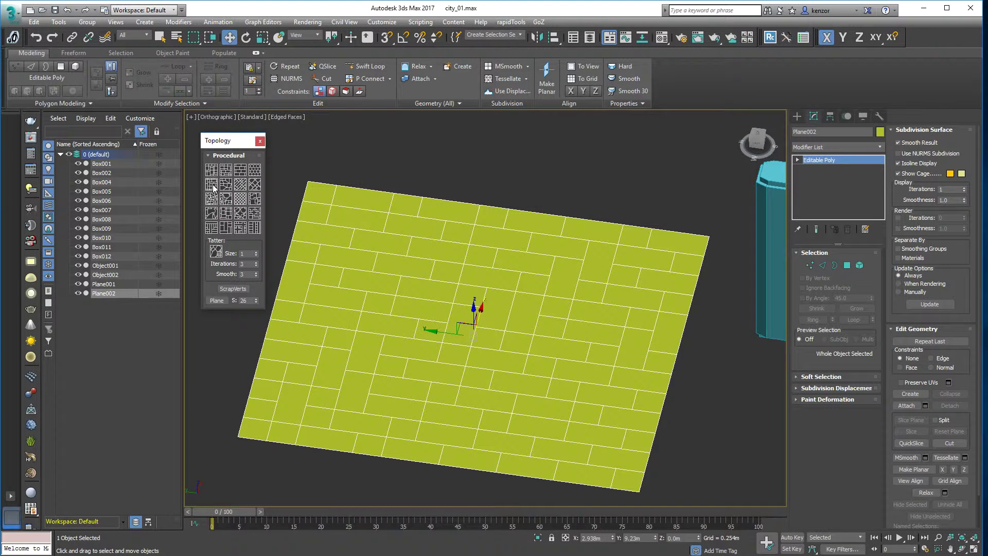
{"action": "left_click", "coordinate": [212, 213]}
{"action": "key", "text": "ctrl+z"}
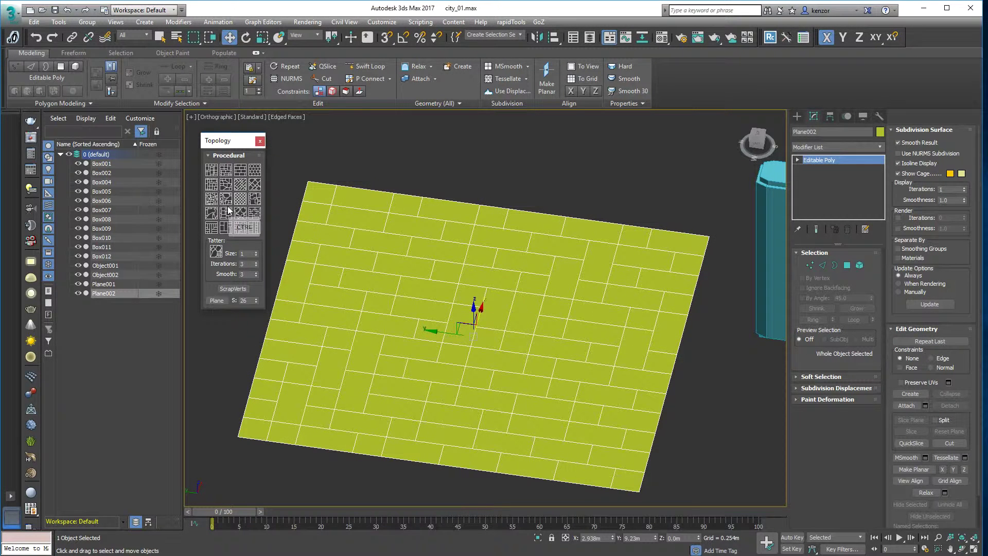
{"action": "key", "text": "ctrl+z"}
{"action": "left_click", "coordinate": [229, 230]}
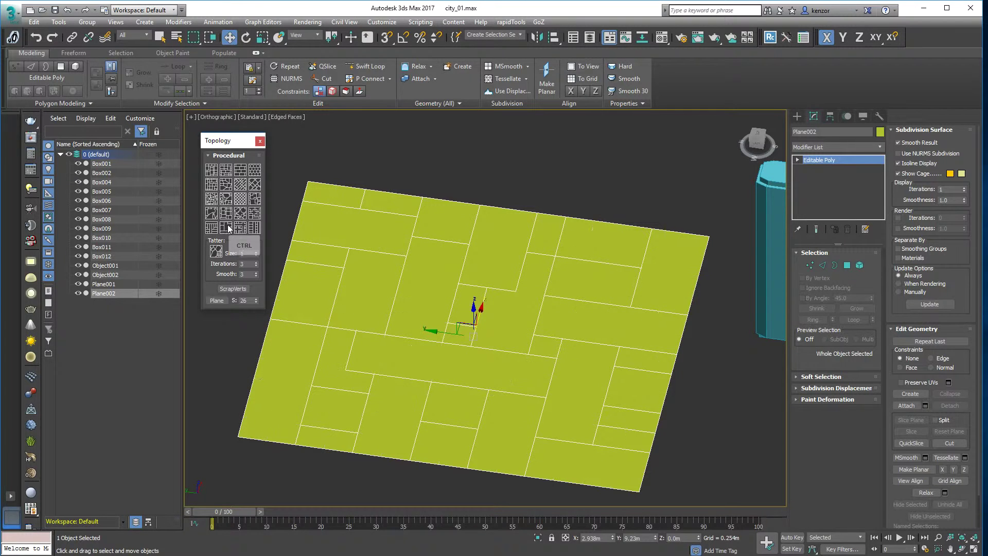
{"action": "key", "text": "ctrl+z"}
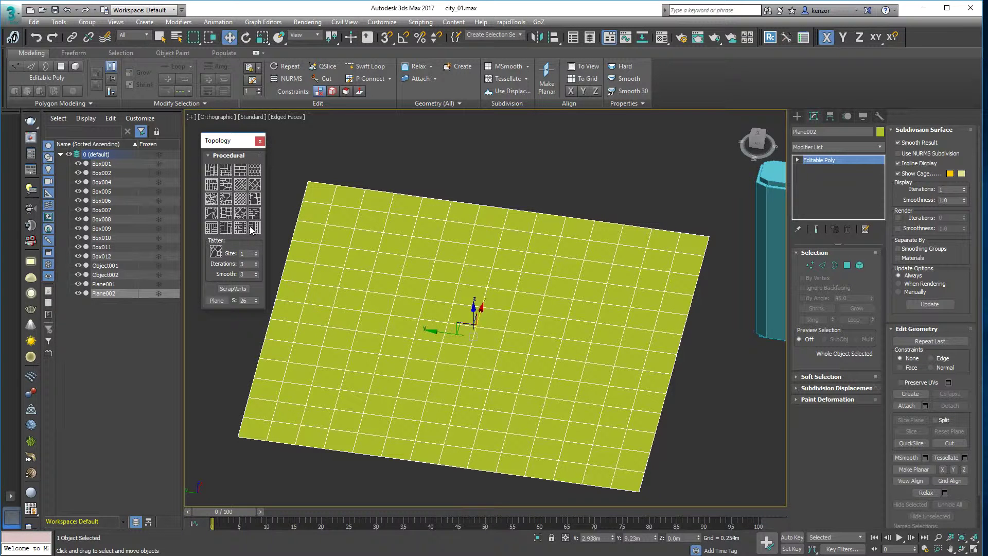
Apply the irregular angular-block topology pattern to the plane and move vertices around the black gap to close it
{"action": "left_click", "coordinate": [227, 190]}
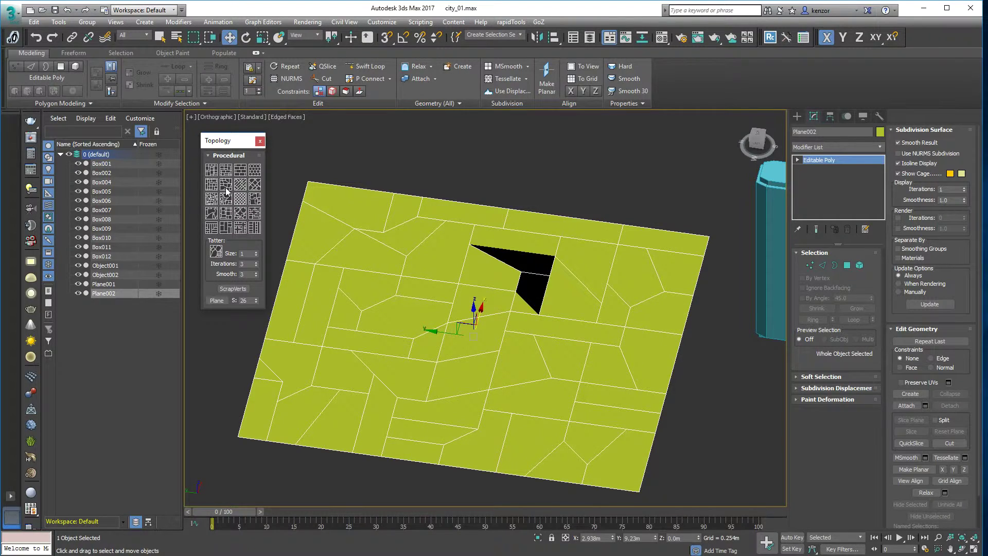
{"action": "middle_click_drag", "start_coordinate": [488, 168], "coordinate": [550, 209], "text": "alt"}
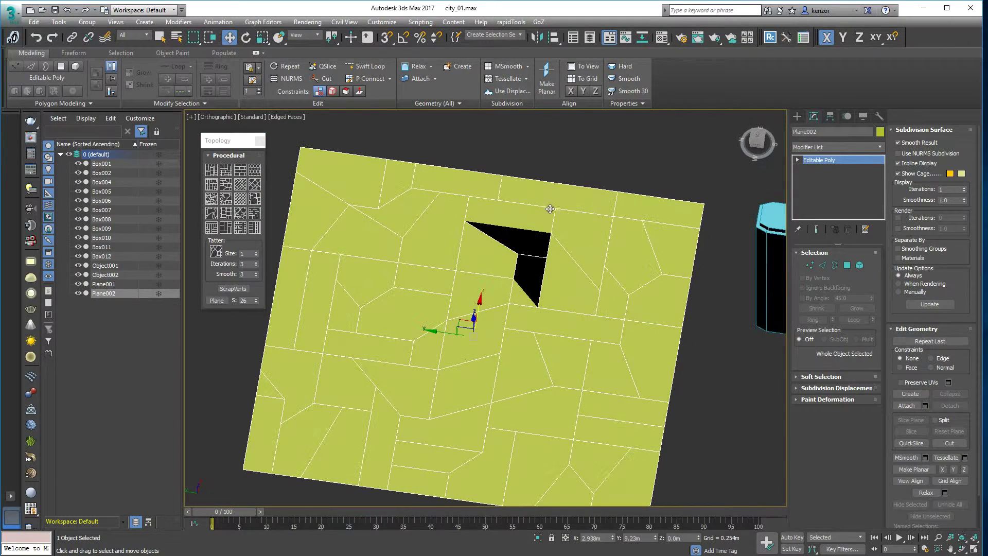
{"action": "left_click", "coordinate": [811, 265]}
{"action": "middle_click_drag", "start_coordinate": [672, 245], "coordinate": [562, 292], "text": "alt"}
{"action": "left_click", "coordinate": [568, 295]}
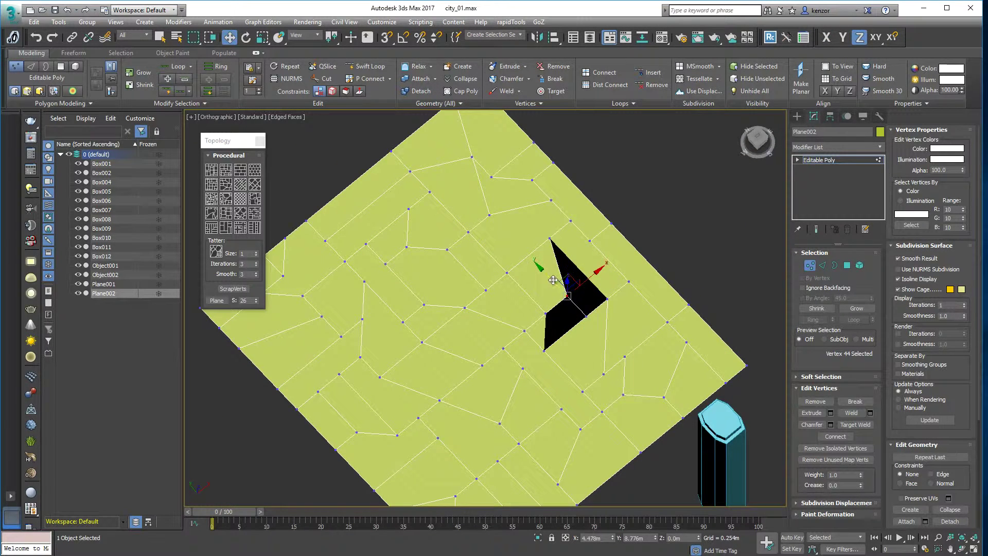
{"action": "left_click_drag", "start_coordinate": [553, 280], "coordinate": [560, 284]}
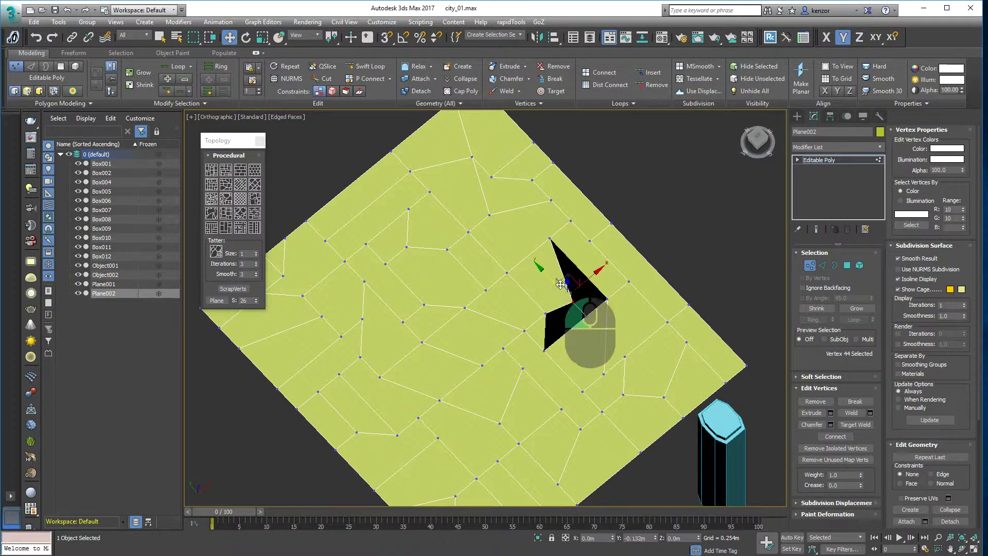
{"action": "left_click", "coordinate": [544, 349]}
{"action": "left_click_drag", "start_coordinate": [563, 334], "coordinate": [566, 332]}
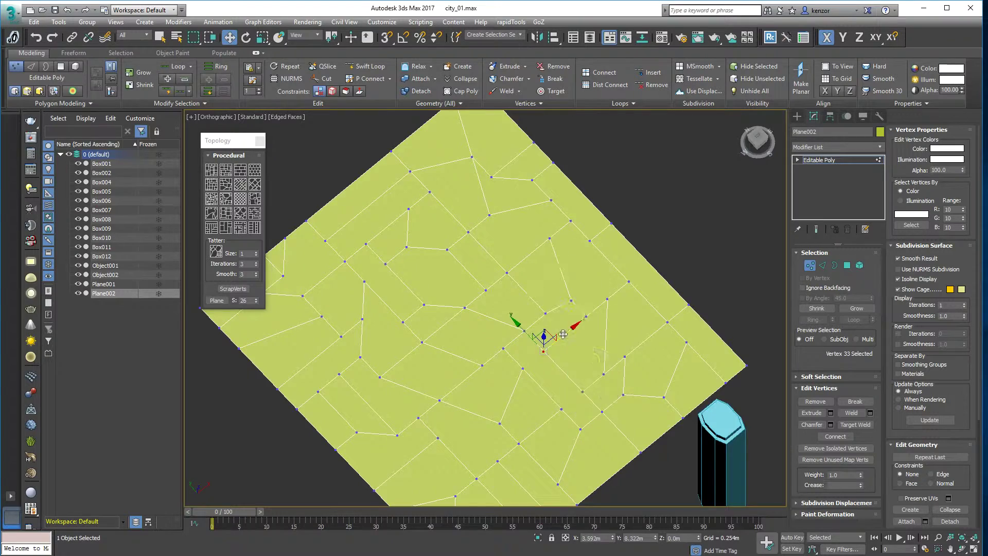
Move a block-corner vertex near the middle of the plane about 0.22 m along the X axis
{"action": "middle_click_drag", "start_coordinate": [566, 332], "coordinate": [587, 303], "text": "alt"}
{"action": "left_click", "coordinate": [529, 340]}
{"action": "left_click", "coordinate": [534, 335]}
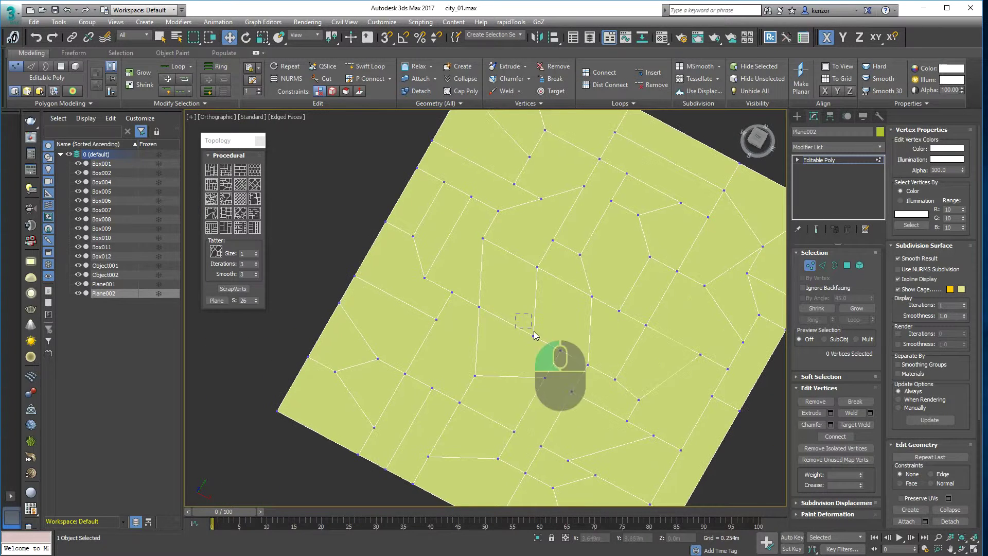
{"action": "middle_click_drag", "start_coordinate": [544, 335], "coordinate": [562, 340], "text": "alt"}
{"action": "left_click_drag", "start_coordinate": [562, 341], "coordinate": [549, 340]}
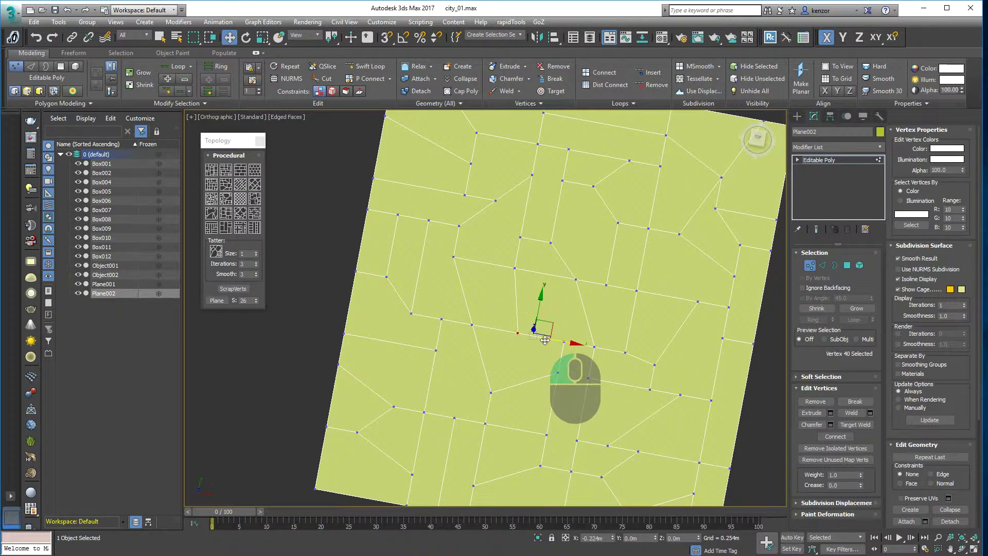
Add edges near the plane's border with Paint Connect, one crossing the two narrow strips and one reaching the neighbouring block's edge
{"action": "middle_click_drag", "start_coordinate": [523, 326], "coordinate": [493, 337], "text": "alt"}
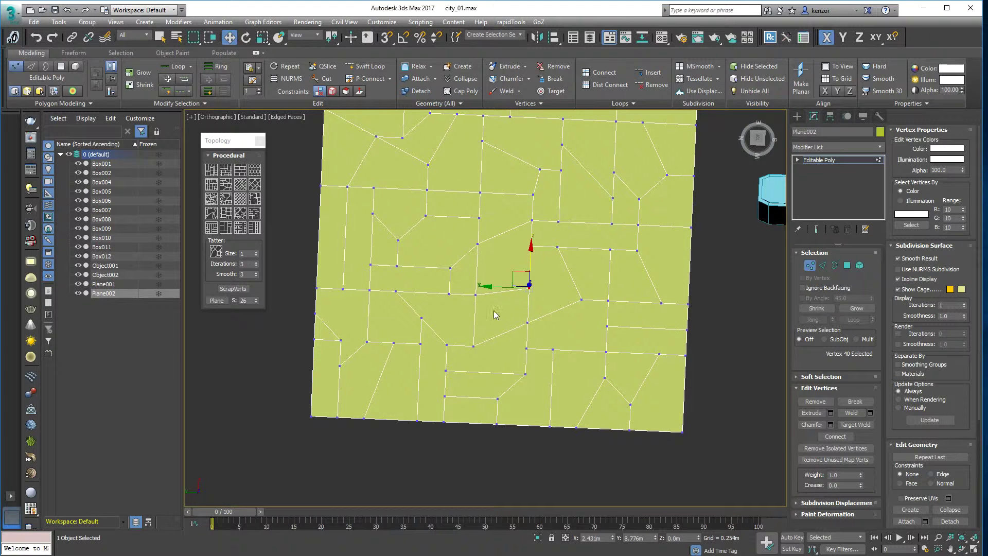
{"action": "left_click", "coordinate": [366, 78]}
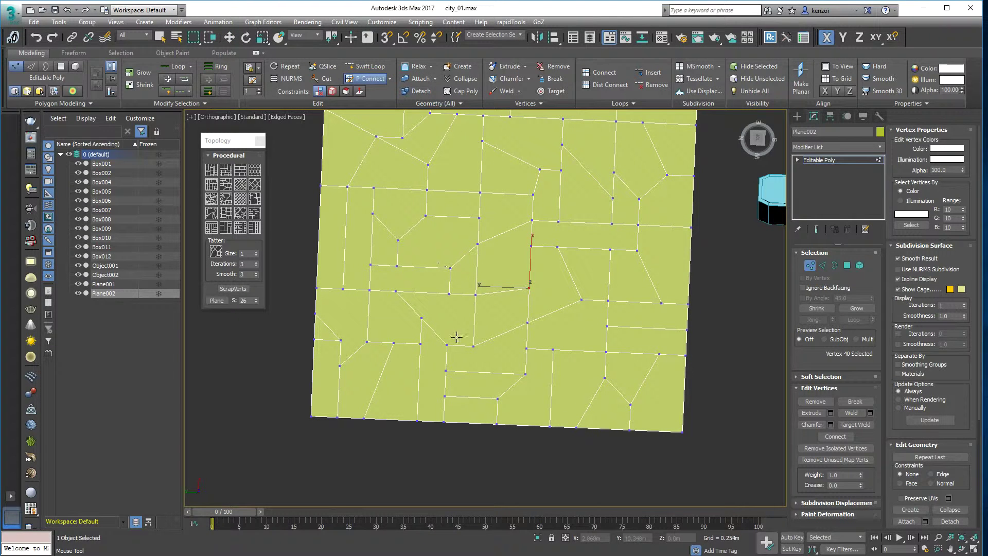
{"action": "left_click", "coordinate": [473, 345]}
{"action": "left_click", "coordinate": [491, 372]}
{"action": "left_click", "coordinate": [498, 399]}
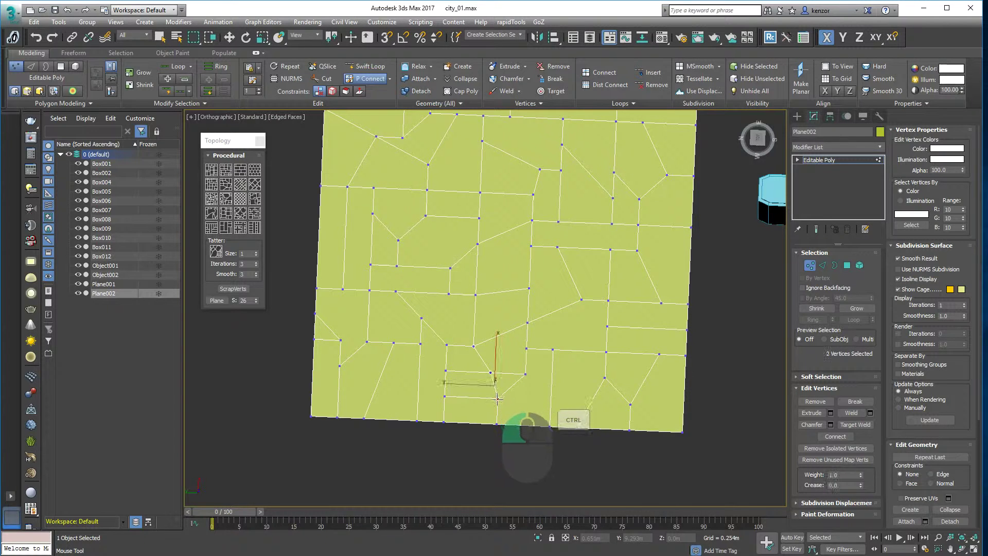
{"action": "left_click", "coordinate": [525, 374]}
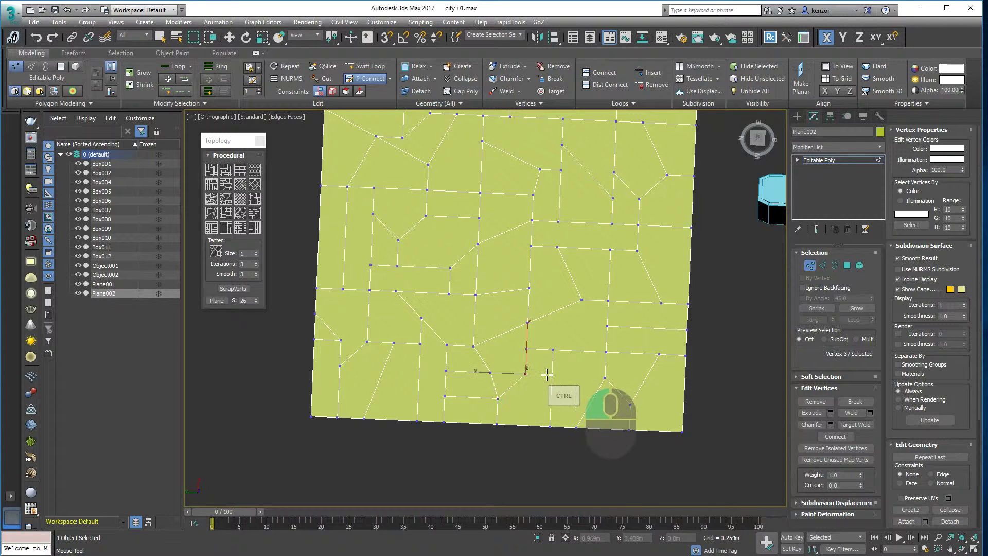
{"action": "left_click", "coordinate": [553, 376]}
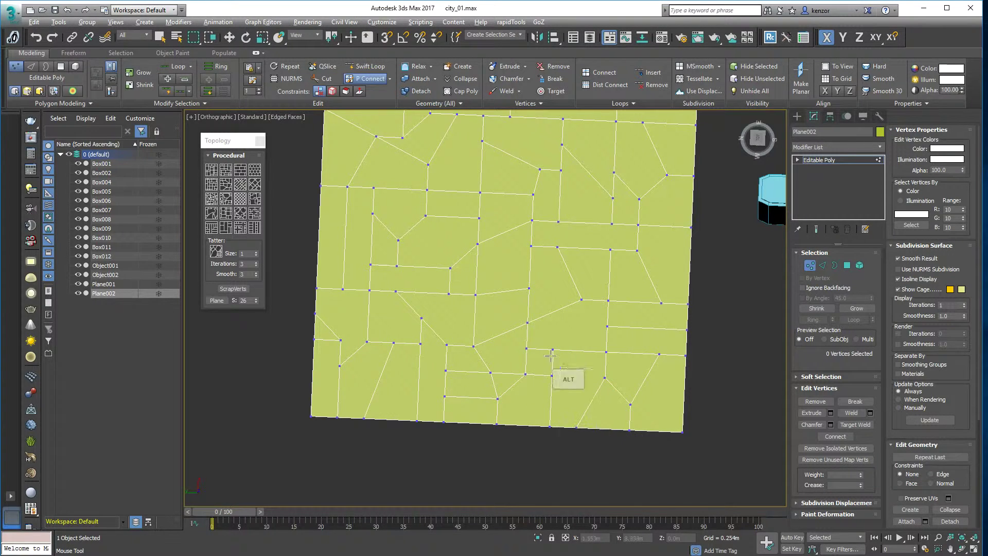
Switch the plane to polygon sub-object editing and exit the Paint Connect tool
{"action": "middle_click_drag", "start_coordinate": [549, 356], "coordinate": [620, 250], "text": "alt"}
{"action": "middle_click_drag", "start_coordinate": [620, 250], "coordinate": [582, 357]}
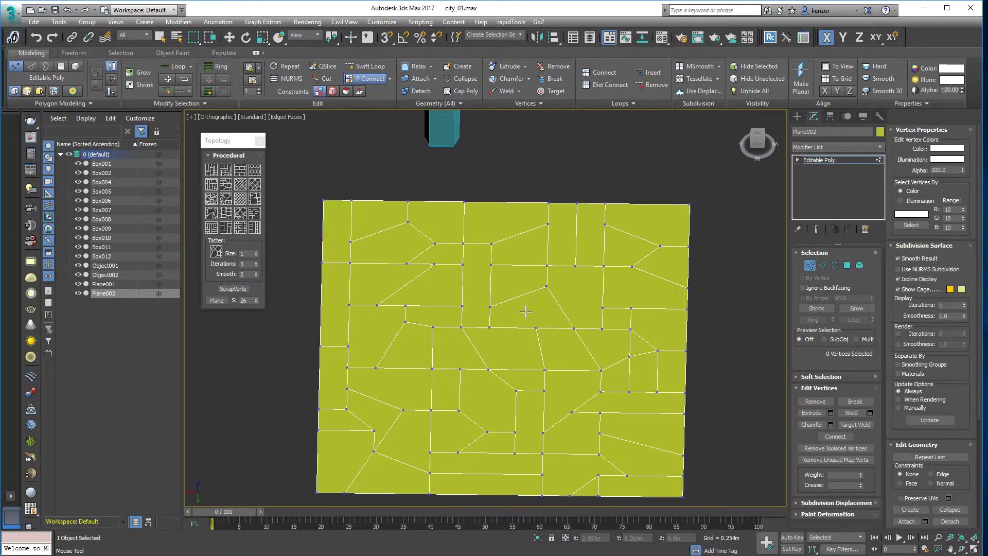
{"action": "middle_click_drag", "start_coordinate": [526, 311], "coordinate": [526, 278]}
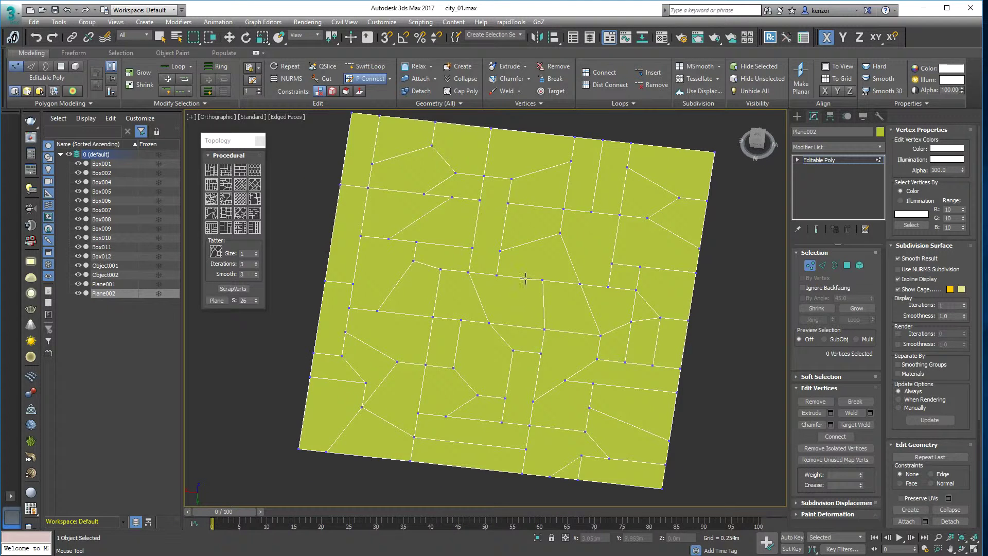
{"action": "left_click", "coordinate": [847, 265]}
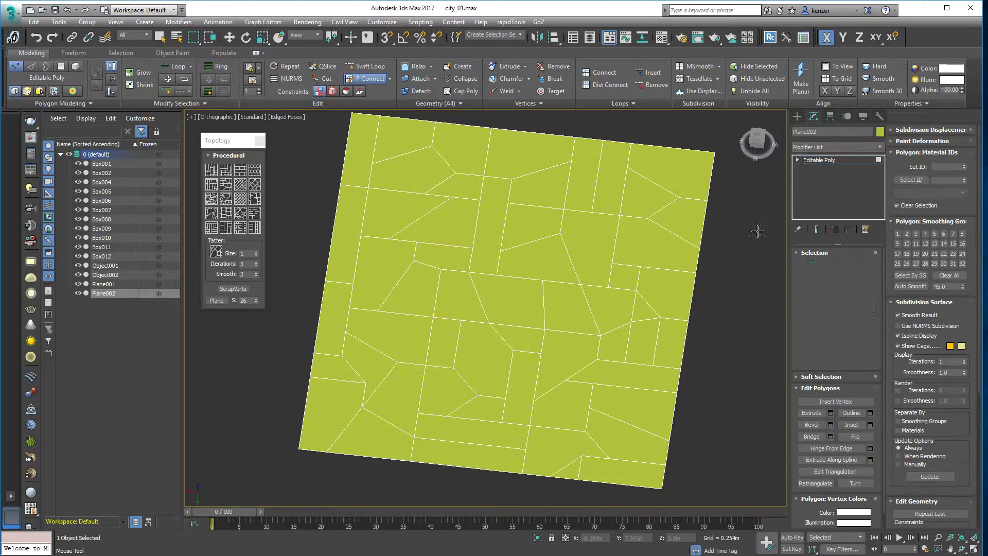
{"action": "middle_click_drag", "start_coordinate": [756, 227], "coordinate": [698, 199], "text": "ctrl+alt"}
{"action": "right_click", "coordinate": [702, 191]}
{"action": "middle_click_drag", "start_coordinate": [699, 200], "coordinate": [706, 226], "text": "alt"}
{"action": "middle_click_drag", "start_coordinate": [706, 181], "coordinate": [700, 206]}
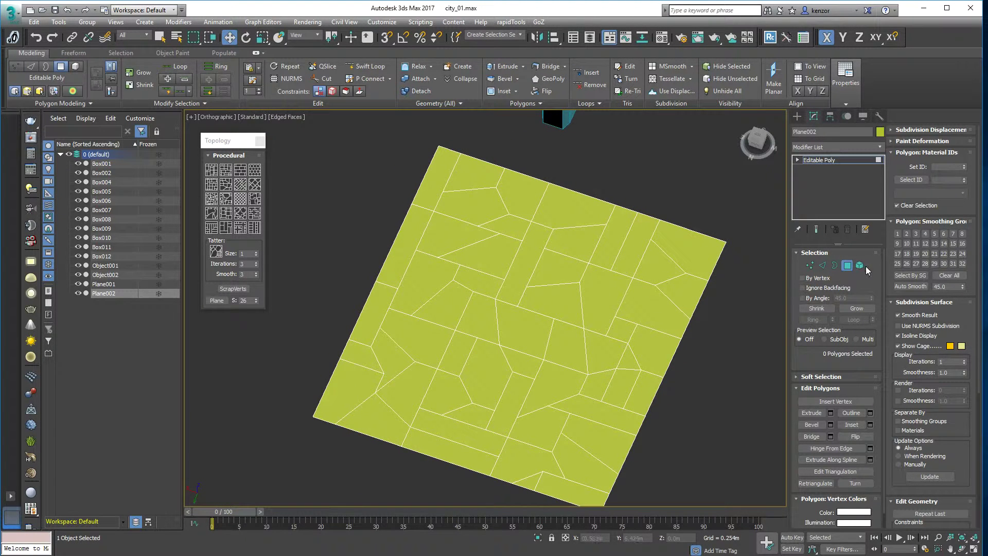
{"action": "middle_click_drag", "start_coordinate": [732, 240], "coordinate": [726, 253]}
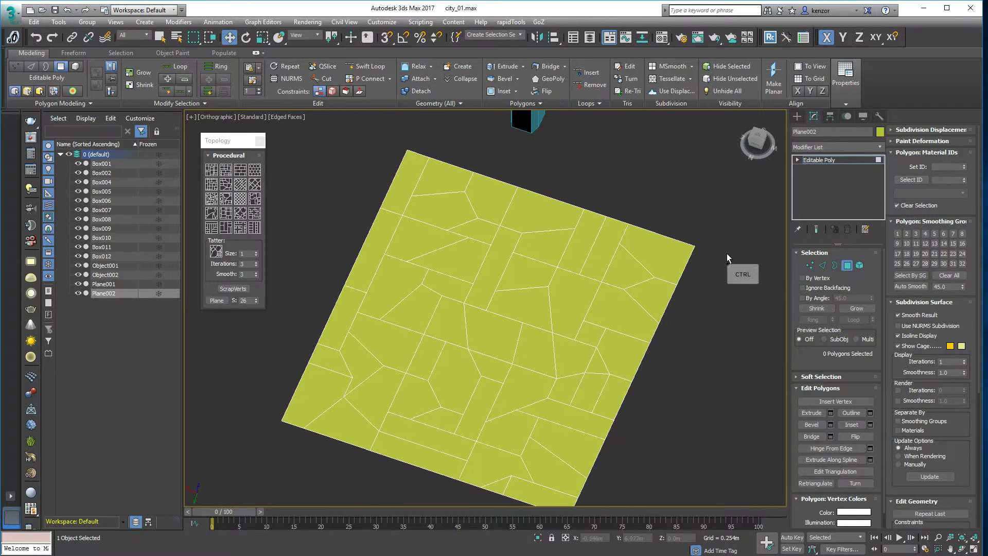
Inset all of the plane's polygons individually by polygon, with an amount of 0.053 m
{"action": "key", "text": "ctrl+a"}
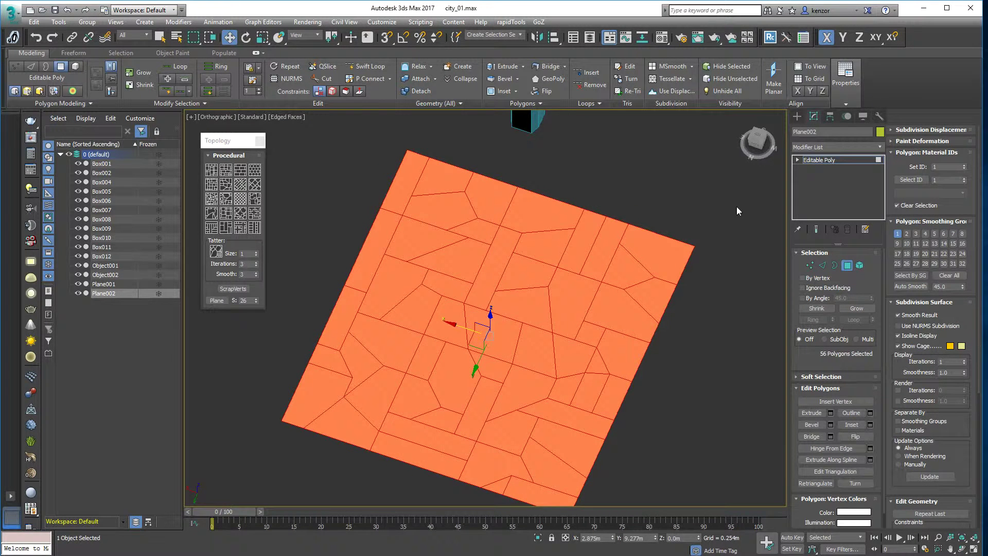
{"action": "left_click", "coordinate": [515, 91]}
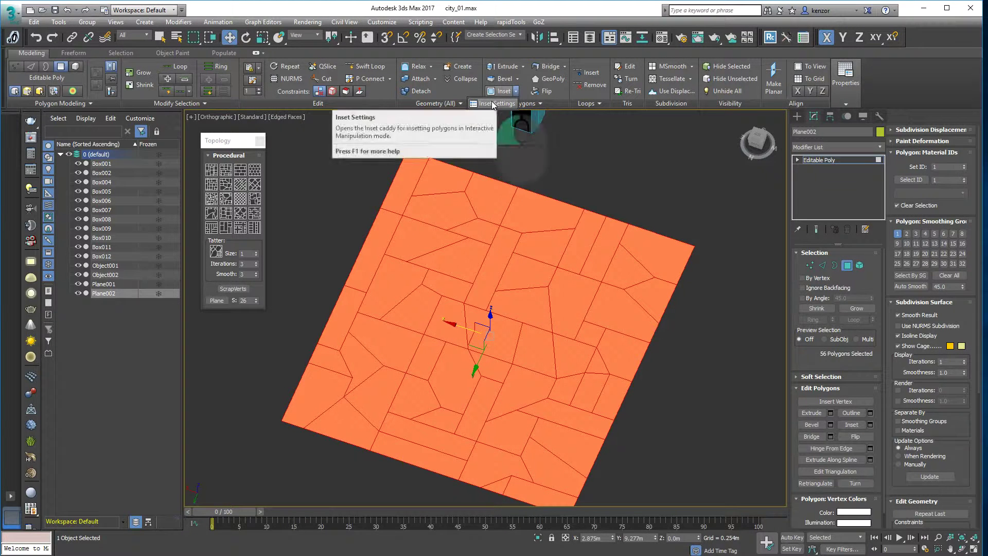
{"action": "left_click", "coordinate": [493, 104]}
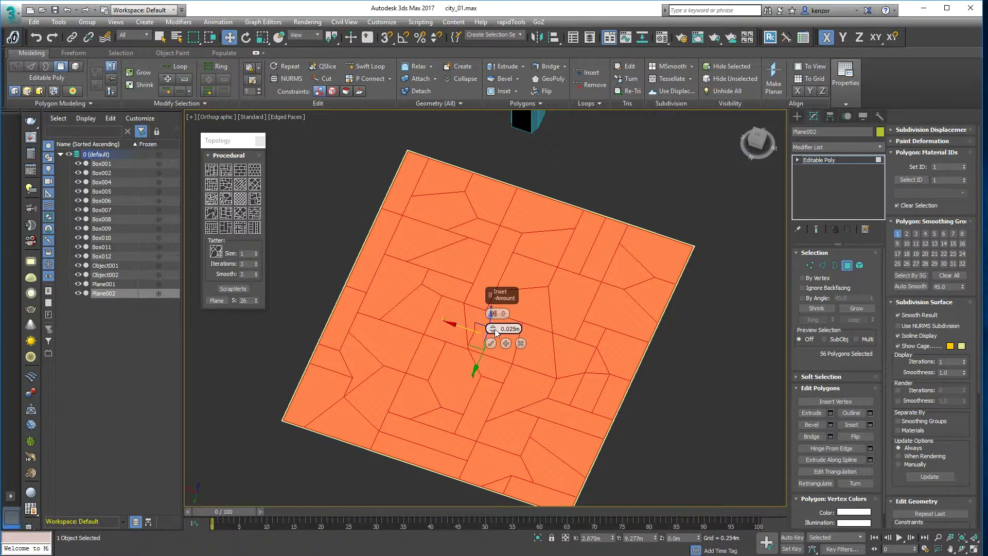
{"action": "left_click_drag", "start_coordinate": [495, 332], "coordinate": [494, 327]}
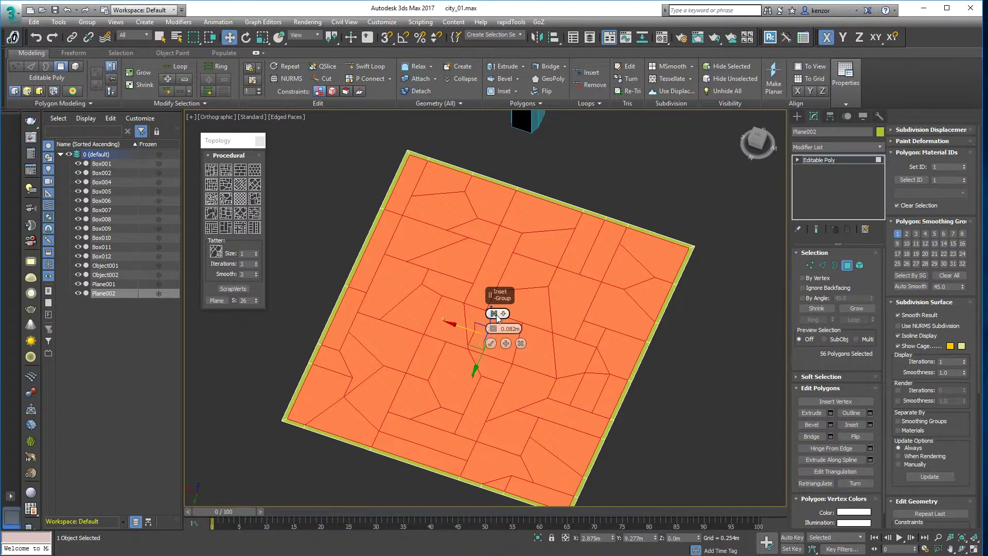
{"action": "left_click", "coordinate": [494, 313]}
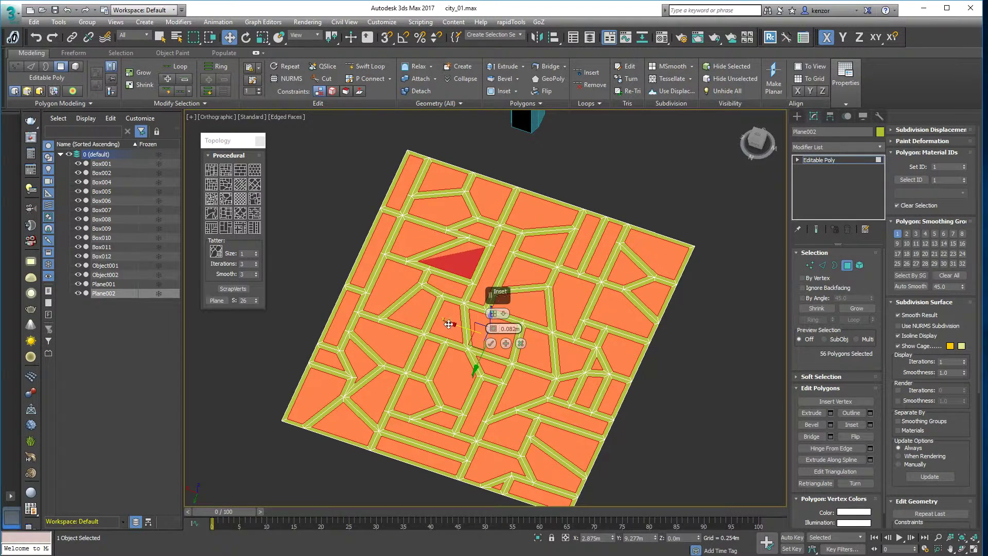
{"action": "middle_click_drag", "start_coordinate": [450, 330], "coordinate": [450, 341], "text": "alt"}
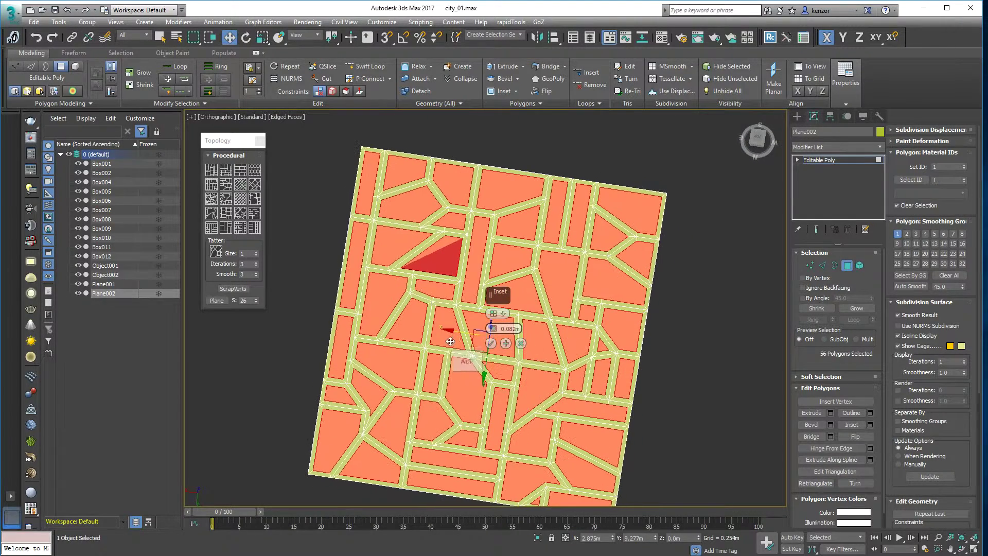
{"action": "left_click_drag", "start_coordinate": [493, 332], "coordinate": [493, 331]}
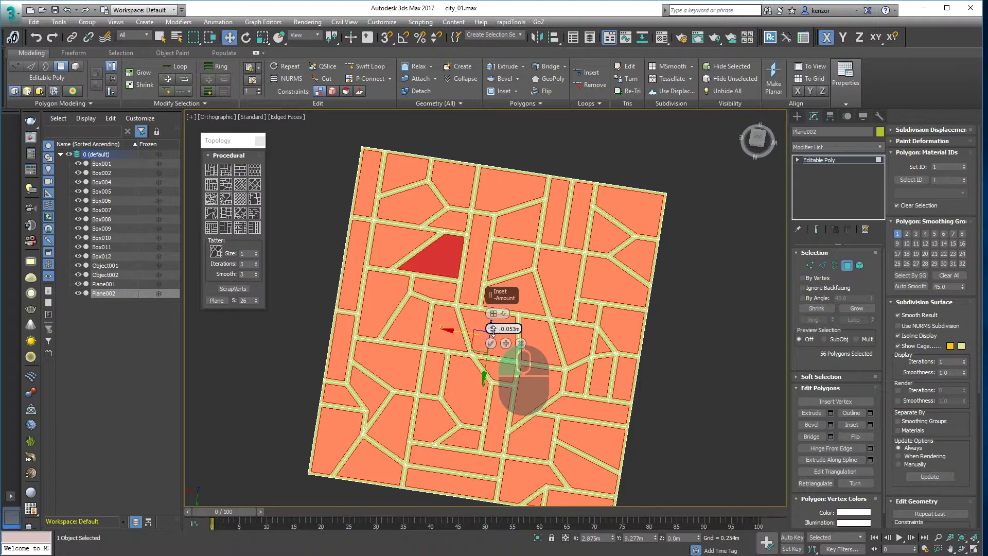
{"action": "middle_click_drag", "start_coordinate": [493, 330], "coordinate": [417, 328], "text": "alt"}
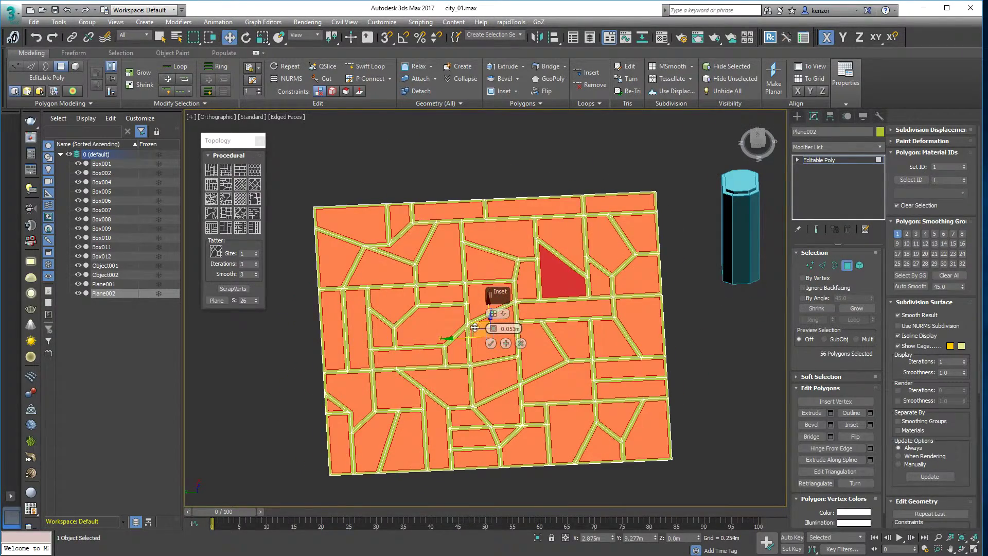
{"action": "scroll", "coordinate": [466, 315], "scroll_direction": "up", "scroll_amount": 2}
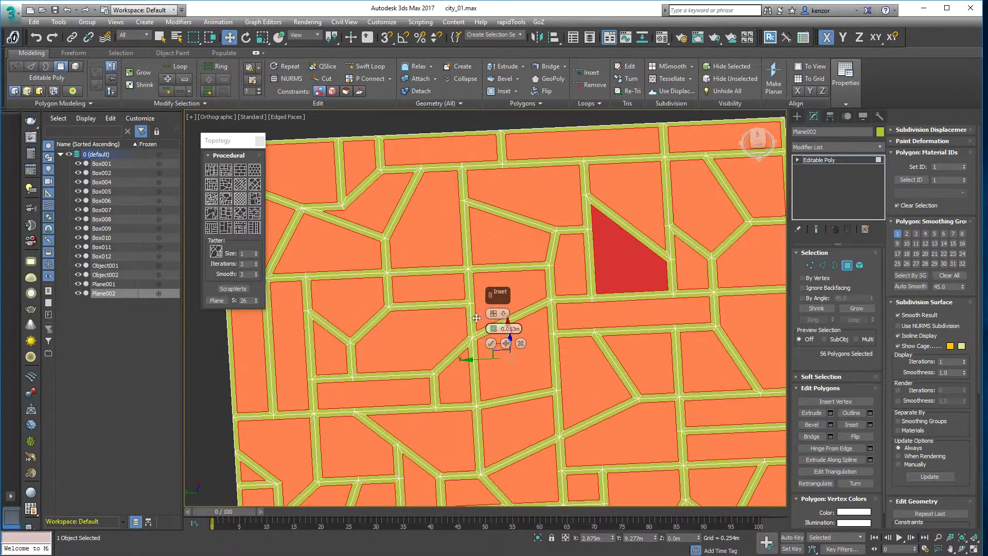
{"action": "left_click", "coordinate": [490, 343]}
Extrude the selected block polygons slightly upward so the blocks stand just above the streets
{"action": "mouse_move", "coordinate": [490, 339]}
{"action": "middle_mouse_down", "text": "alt"}
{"action": "mouse_move", "coordinate": [474, 282]}
{"action": "mouse_move", "coordinate": [562, 230]}
{"action": "mouse_move", "coordinate": [507, 263]}
{"action": "mouse_move", "coordinate": [499, 331]}
{"action": "middle_mouse_up", "text": "alt"}
{"action": "middle_click_drag", "start_coordinate": [524, 299], "coordinate": [542, 310], "text": "ctrl+alt"}
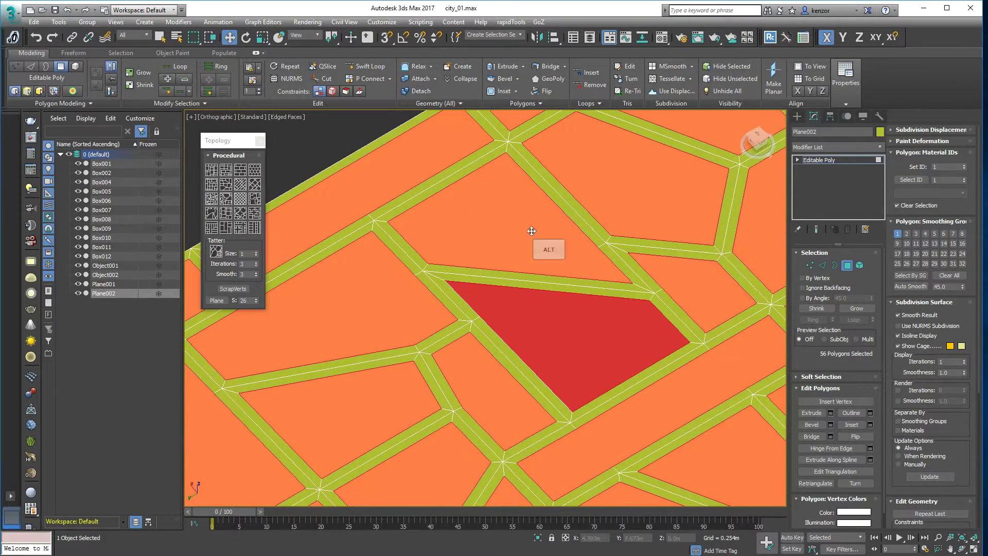
{"action": "scroll", "coordinate": [534, 227], "scroll_direction": "down", "scroll_amount": 3}
{"action": "key", "text": "shift+e"}
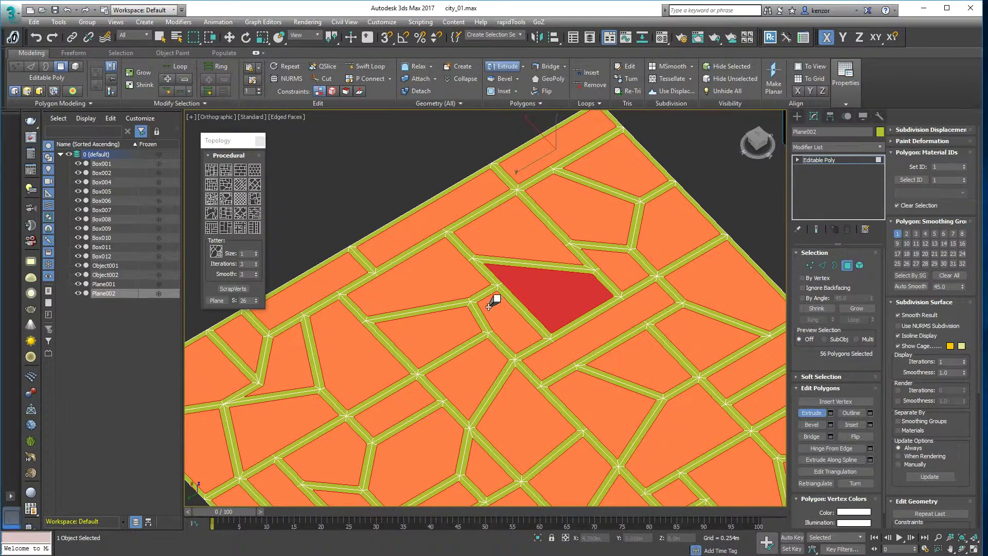
{"action": "mouse_move", "coordinate": [489, 307]}
{"action": "middle_mouse_down", "text": "alt"}
{"action": "mouse_move", "coordinate": [532, 244]}
{"action": "mouse_move", "coordinate": [497, 310]}
{"action": "middle_mouse_up", "text": "alt"}
{"action": "left_click_drag", "start_coordinate": [499, 310], "coordinate": [500, 307]}
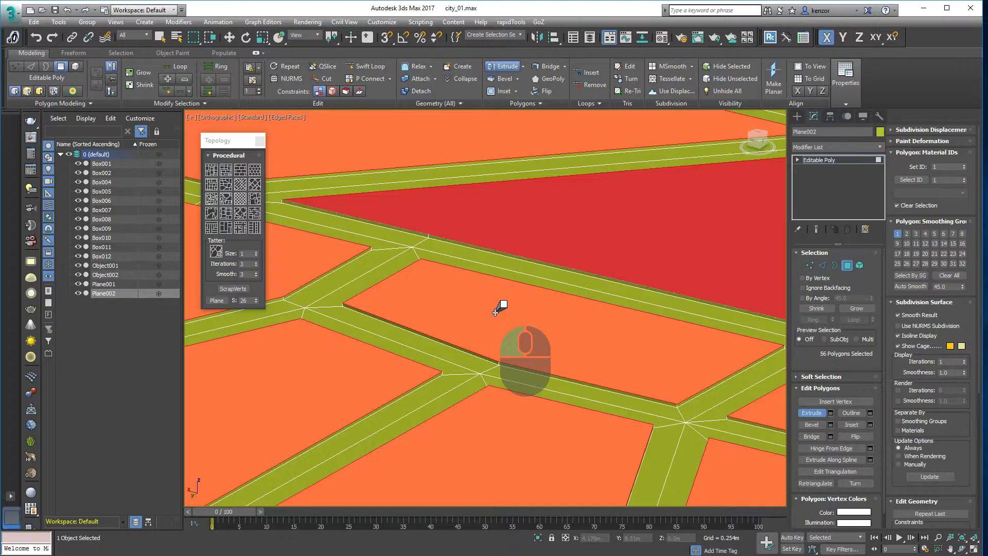
Detach the selected block polygons from the plane as a cloned separate object
{"action": "middle_click_drag", "start_coordinate": [504, 268], "coordinate": [479, 330], "text": "ctrl+alt"}
{"action": "mouse_move", "coordinate": [479, 330]}
{"action": "middle_mouse_down", "text": "alt"}
{"action": "mouse_move", "coordinate": [438, 322]}
{"action": "mouse_move", "coordinate": [464, 305]}
{"action": "mouse_move", "coordinate": [482, 340]}
{"action": "middle_mouse_up", "text": "alt"}
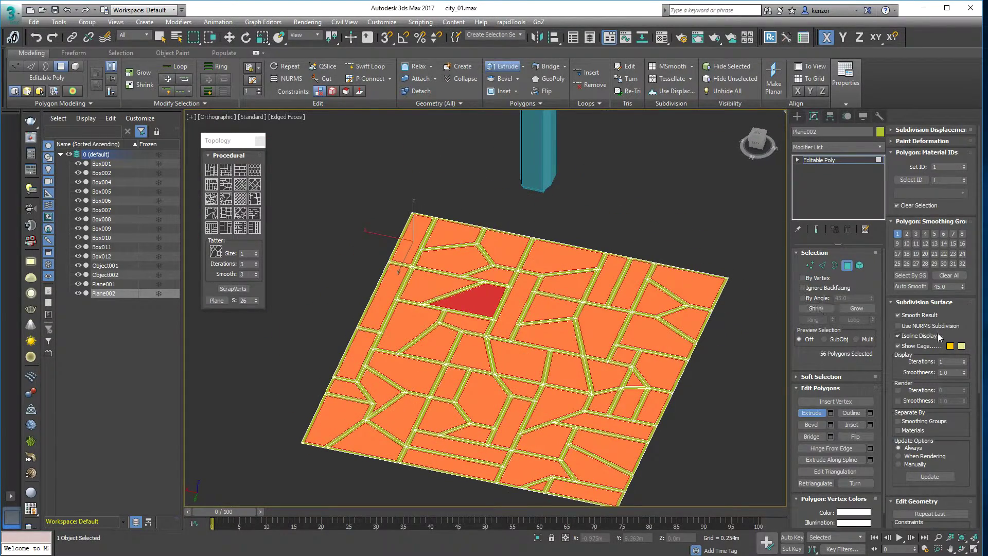
{"action": "left_click", "coordinate": [916, 301]}
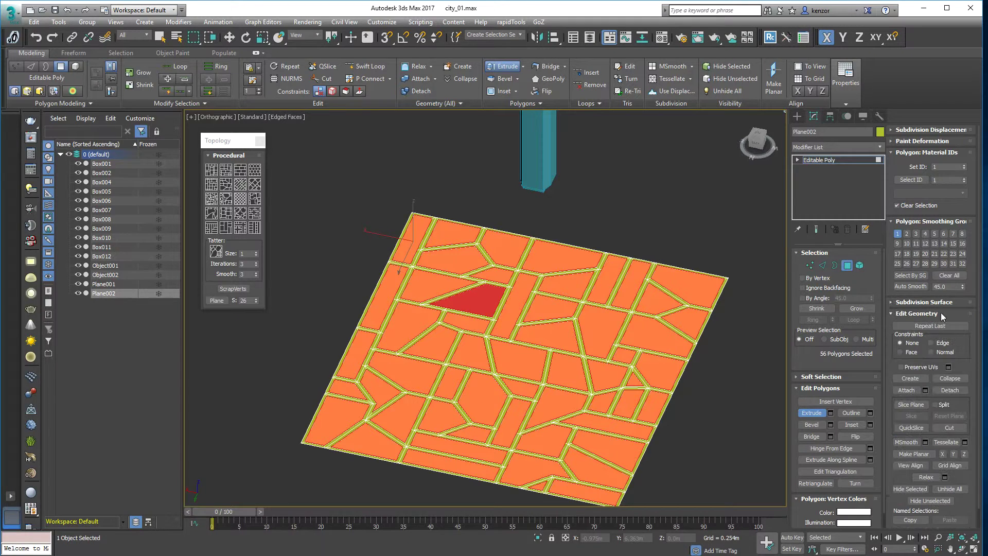
{"action": "scroll", "coordinate": [933, 313], "scroll_direction": "down", "scroll_amount": 1}
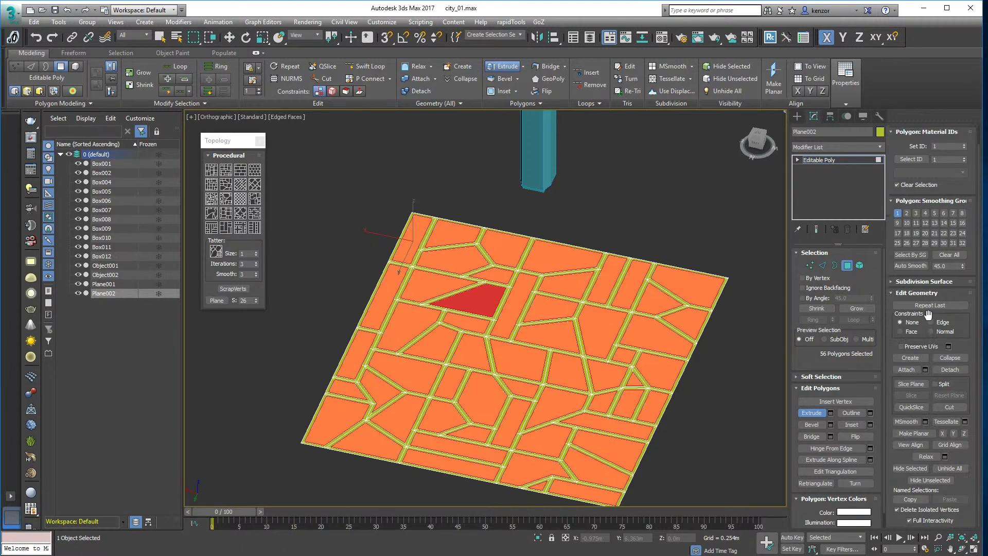
{"action": "left_click", "coordinate": [952, 369]}
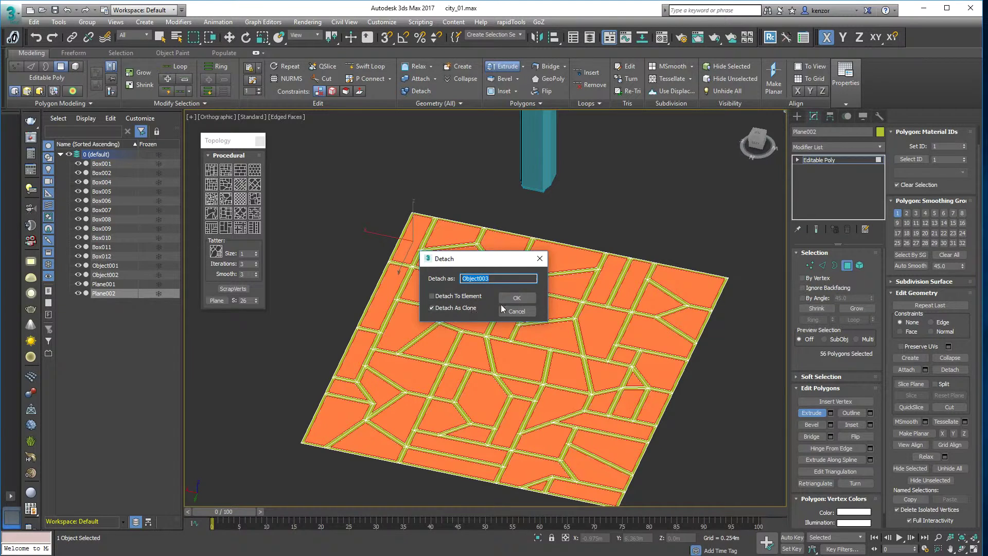
{"action": "left_click", "coordinate": [516, 299]}
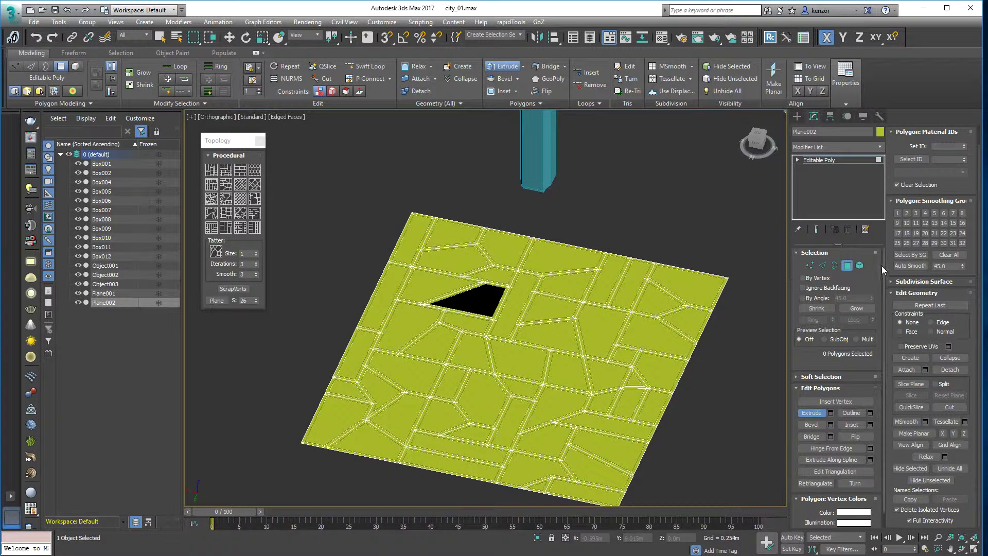
Leave the plane's polygon editing and select the detached blocks object
{"action": "left_click", "coordinate": [848, 265]}
{"action": "left_click", "coordinate": [654, 226]}
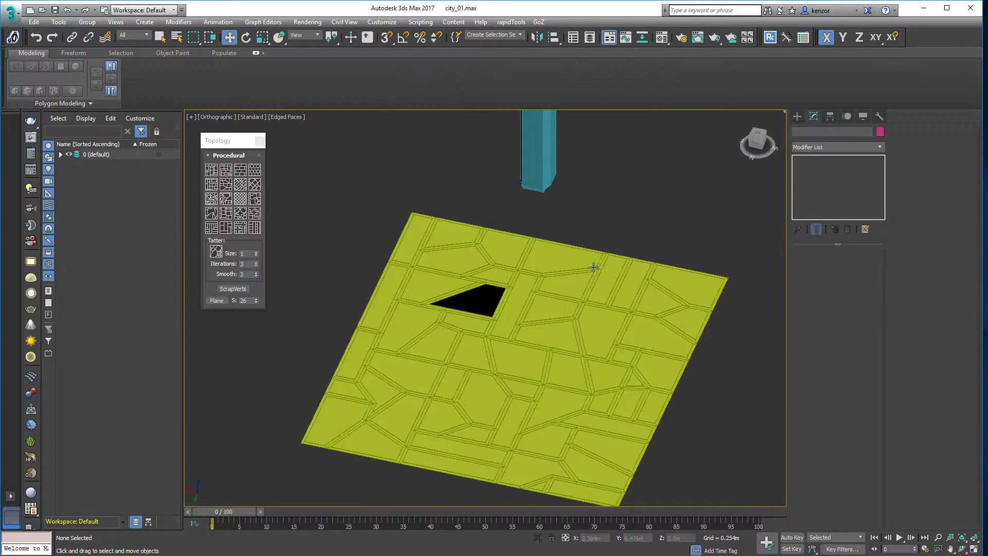
{"action": "left_click", "coordinate": [593, 267]}
{"action": "middle_click_drag", "start_coordinate": [593, 267], "coordinate": [560, 233], "text": "alt"}
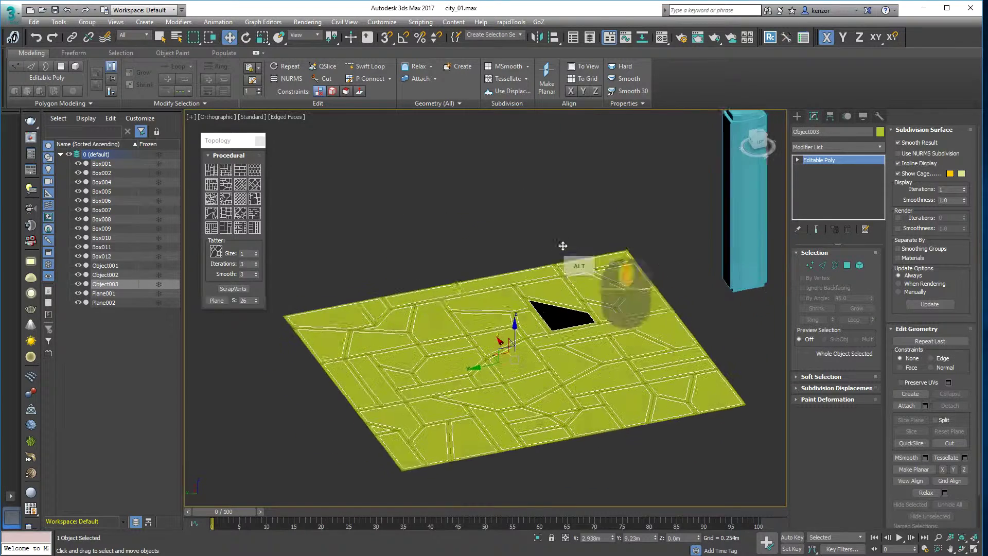
{"action": "middle_click_drag", "start_coordinate": [563, 246], "coordinate": [565, 252], "text": "alt"}
{"action": "middle_click_drag", "start_coordinate": [654, 275], "coordinate": [708, 250], "text": "alt"}
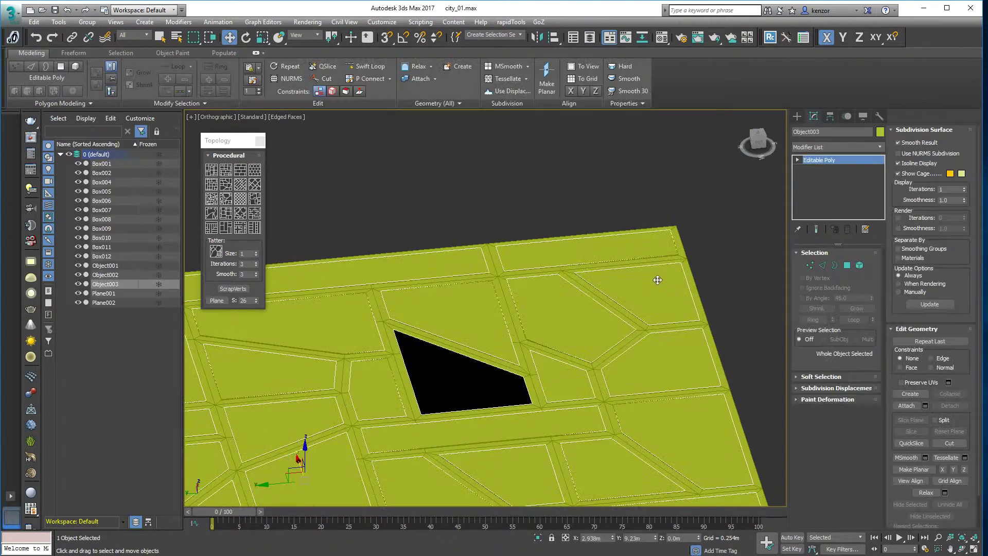
{"action": "middle_click_drag", "start_coordinate": [669, 234], "coordinate": [631, 302], "text": "alt"}
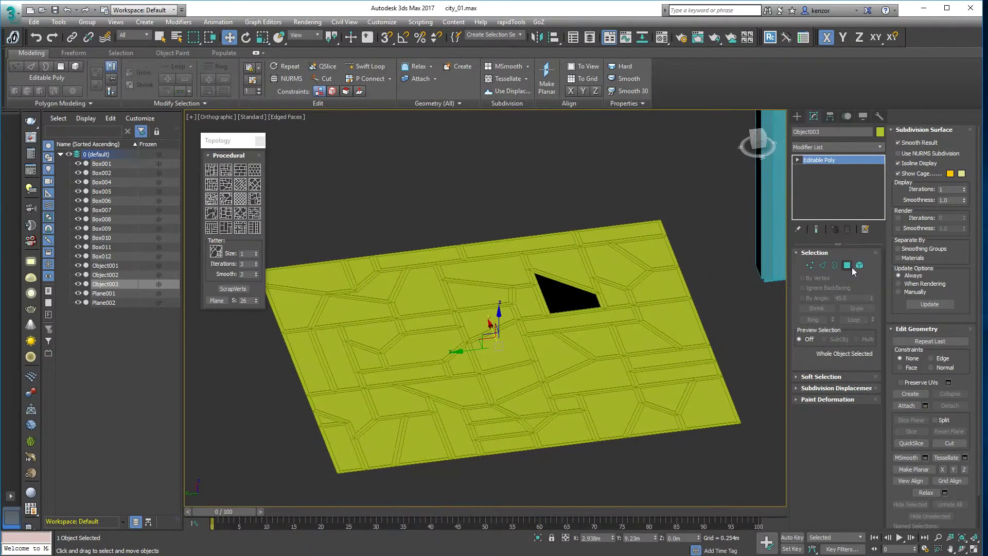
Select all polygons of the detached blocks object and inset them inward to leave a rim around each block
{"action": "left_click", "coordinate": [861, 266]}
{"action": "middle_click_drag", "start_coordinate": [765, 266], "coordinate": [658, 234], "text": "alt"}
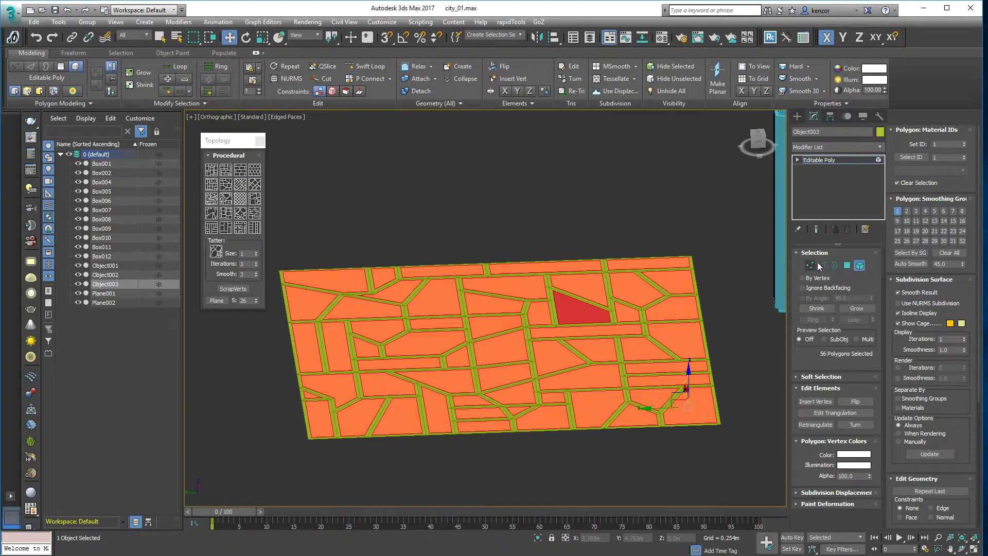
{"action": "left_click", "coordinate": [847, 266]}
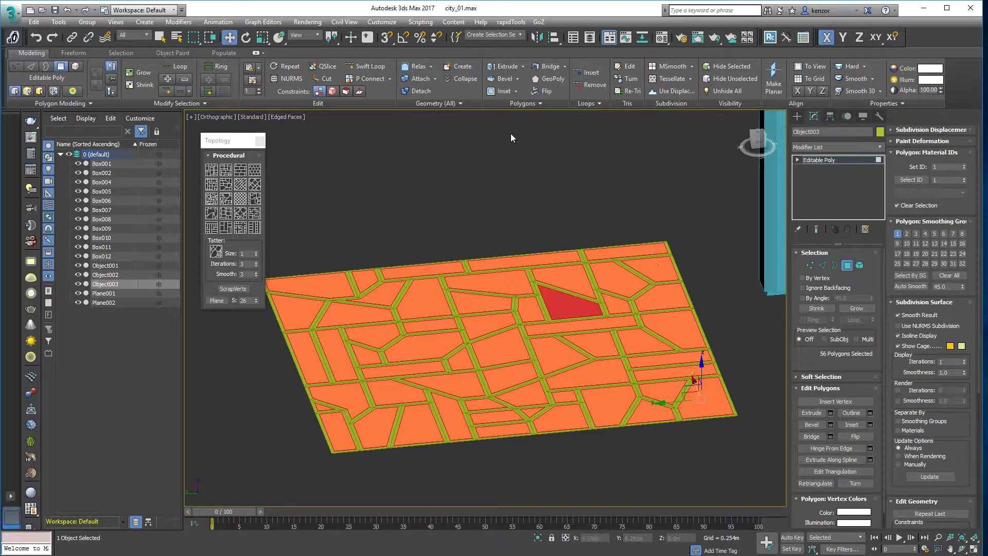
{"action": "scroll", "coordinate": [502, 118], "scroll_direction": "up", "scroll_amount": 4}
{"action": "left_click", "coordinate": [503, 92]}
{"action": "middle_click_drag", "start_coordinate": [535, 185], "coordinate": [537, 219], "text": "ctrl+alt"}
{"action": "middle_click_drag", "start_coordinate": [522, 232], "coordinate": [530, 270], "text": "ctrl+alt"}
{"action": "middle_click_drag", "start_coordinate": [535, 208], "coordinate": [552, 245], "text": "ctrl+alt"}
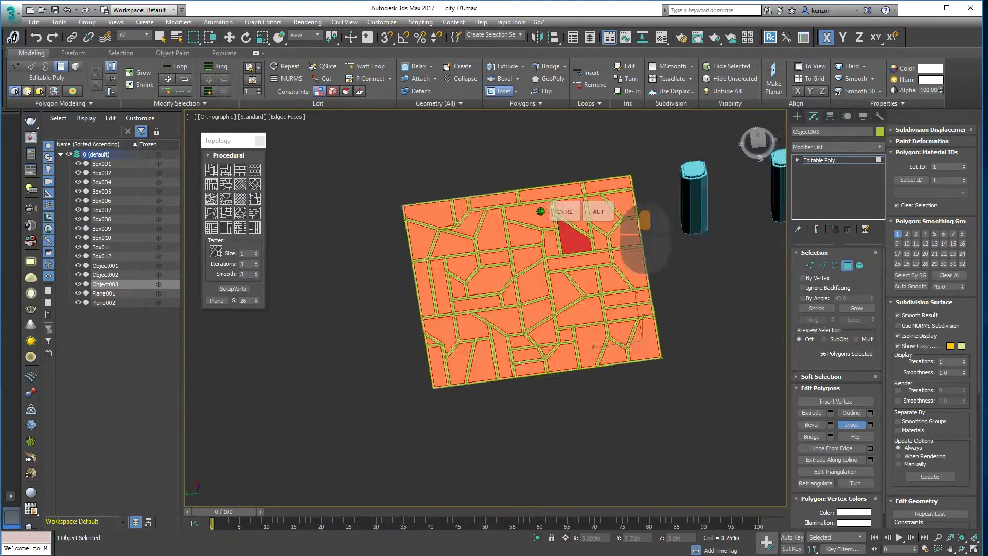
{"action": "scroll", "coordinate": [553, 246], "scroll_direction": "up", "scroll_amount": 6}
{"action": "left_click_drag", "start_coordinate": [538, 238], "coordinate": [540, 246]}
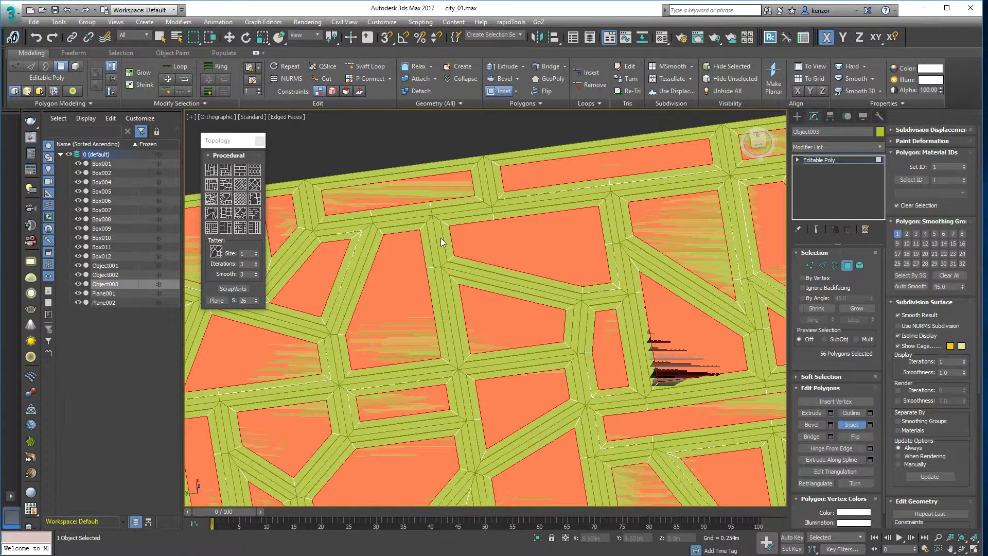
Invert the polygon selection to the inset rims and clear the selection
{"action": "scroll", "coordinate": [437, 239], "scroll_direction": "up", "scroll_amount": 5}
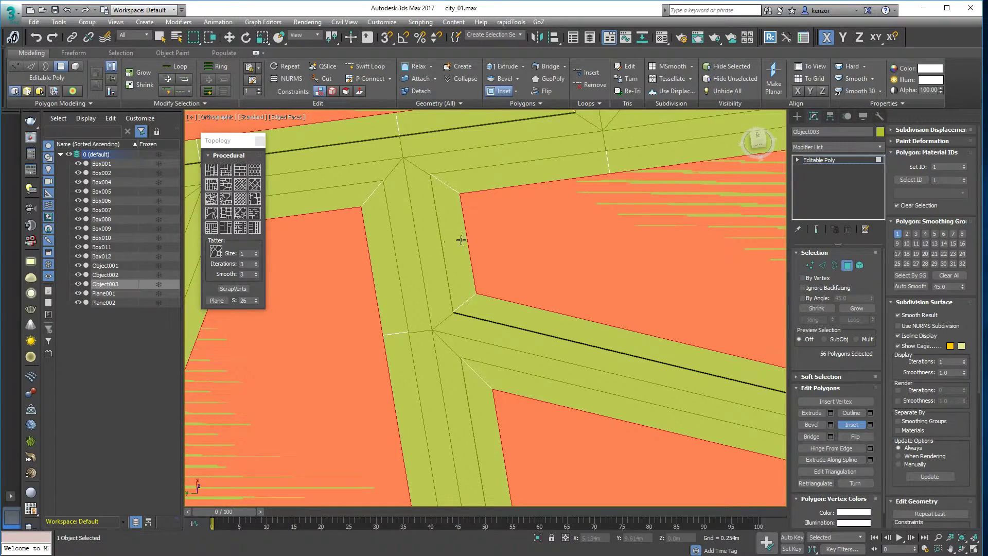
{"action": "scroll", "coordinate": [464, 239], "scroll_direction": "down", "scroll_amount": 5}
{"action": "middle_click_drag", "start_coordinate": [512, 236], "coordinate": [514, 273], "text": "alt"}
{"action": "middle_click_drag", "start_coordinate": [479, 305], "coordinate": [486, 279], "text": "ctrl+alt"}
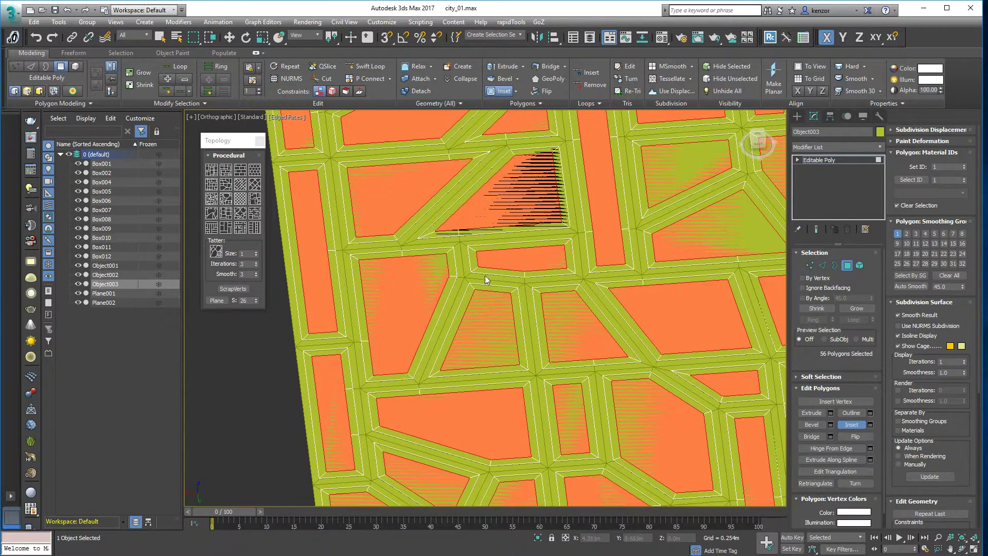
{"action": "key", "text": "ctrl+i"}
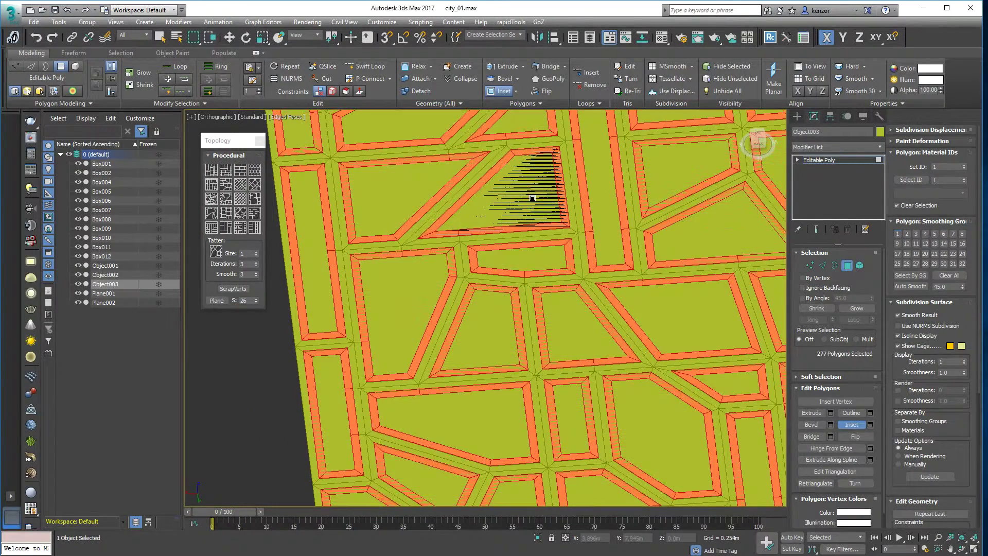
{"action": "key", "text": "ctrl+d"}
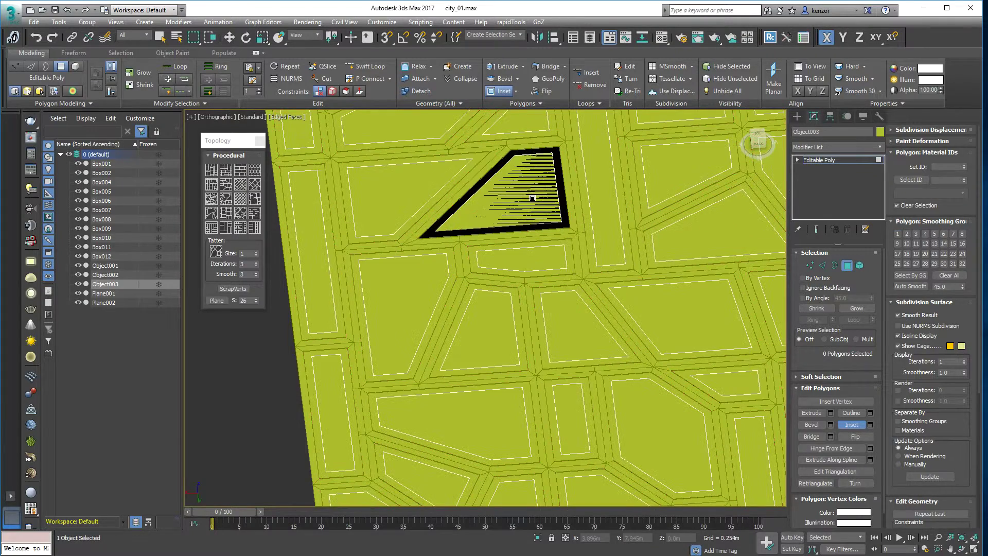
{"action": "middle_click_drag", "start_coordinate": [504, 267], "coordinate": [515, 308], "text": "ctrl+alt"}
{"action": "middle_click_drag", "start_coordinate": [515, 309], "coordinate": [491, 296], "text": "alt"}
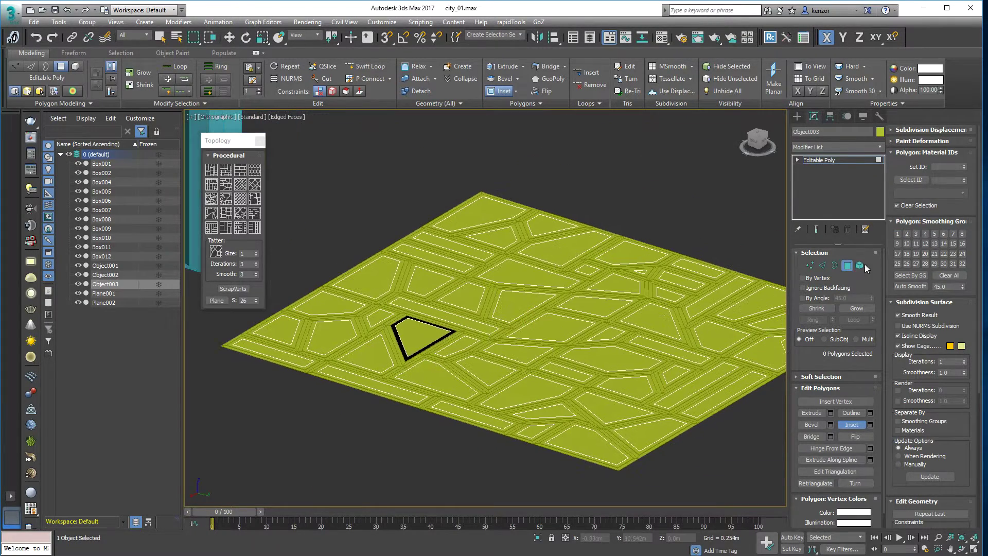
Reselect the inner block polygons and extrude them upward into tall building masses
{"action": "left_click", "coordinate": [859, 265]}
{"action": "left_click", "coordinate": [561, 273]}
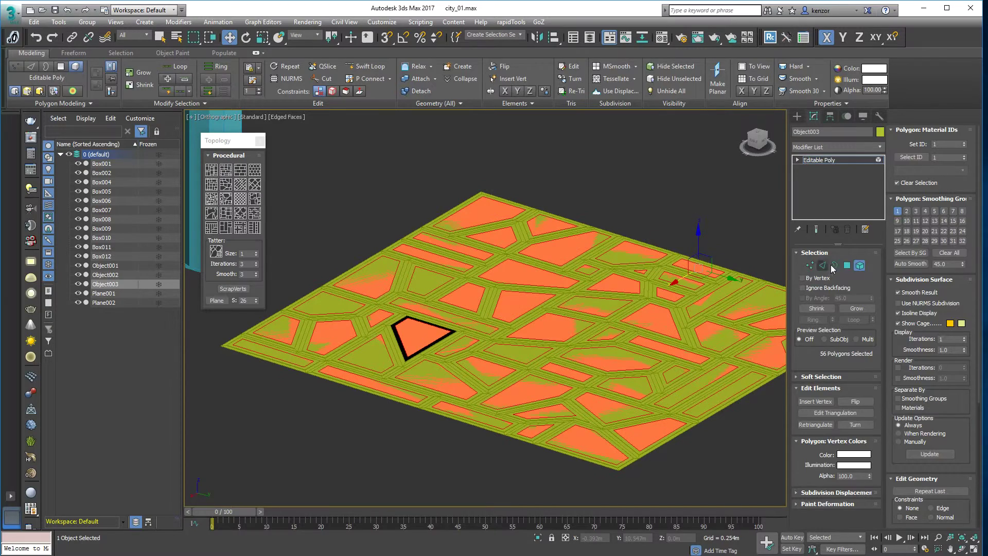
{"action": "left_click", "coordinate": [847, 265]}
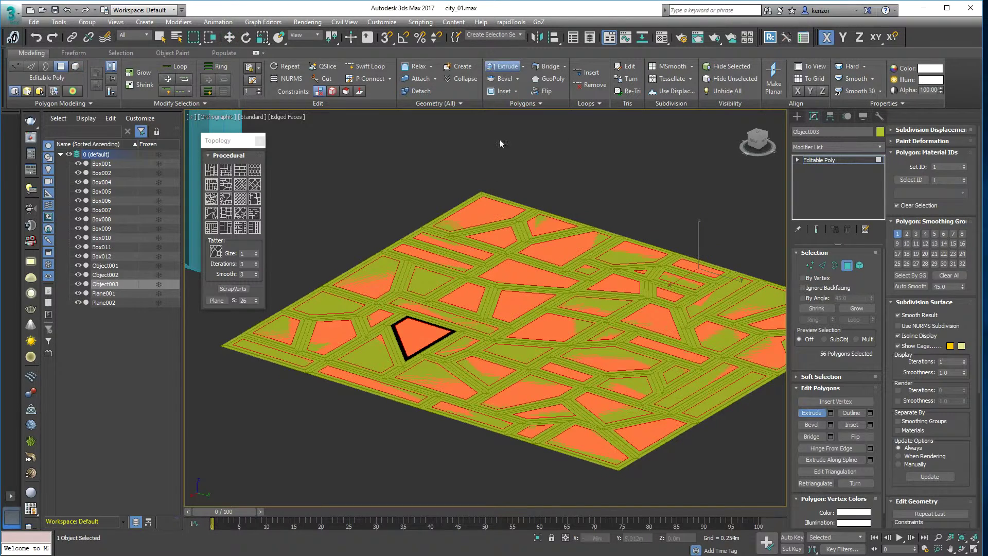
{"action": "middle_click_drag", "start_coordinate": [499, 144], "coordinate": [517, 149], "text": "alt"}
{"action": "left_click_drag", "start_coordinate": [514, 261], "coordinate": [513, 249]}
{"action": "middle_click_drag", "start_coordinate": [464, 249], "coordinate": [466, 243], "text": "alt"}
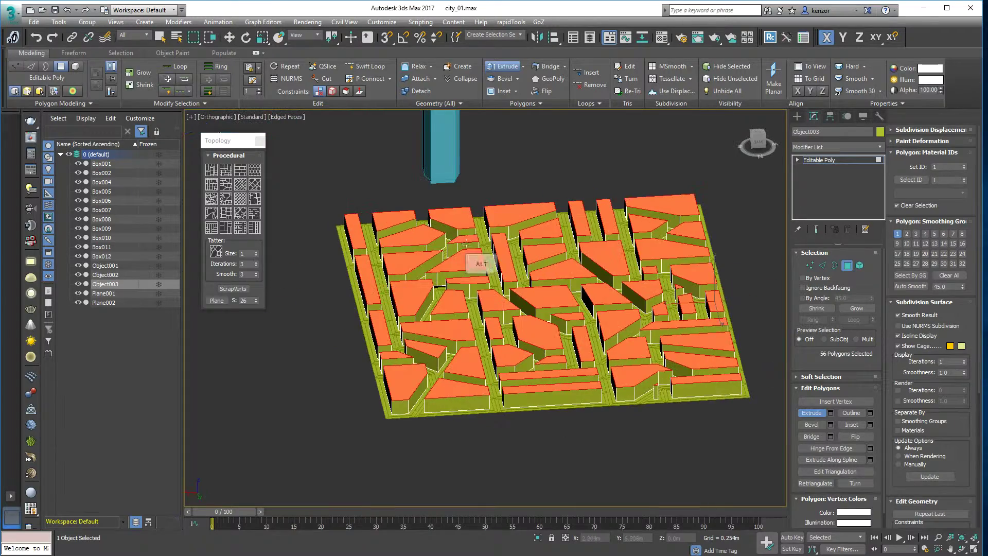
Start edge editing on the blocks object and remove a redundant vertical edge from the side of a block
{"action": "scroll", "coordinate": [459, 253], "scroll_direction": "up", "scroll_amount": 5}
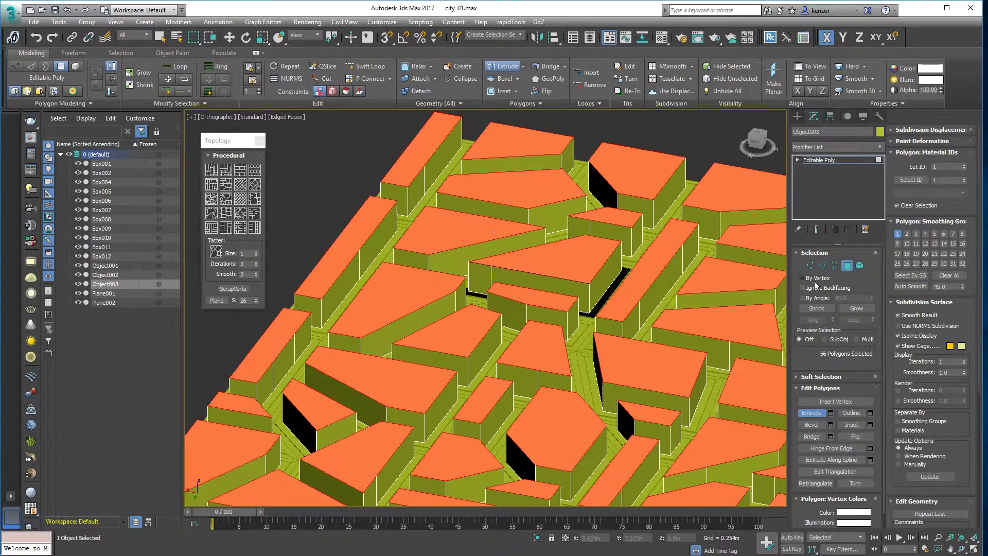
{"action": "left_click", "coordinate": [823, 266]}
{"action": "scroll", "coordinate": [483, 296], "scroll_direction": "up", "scroll_amount": 4}
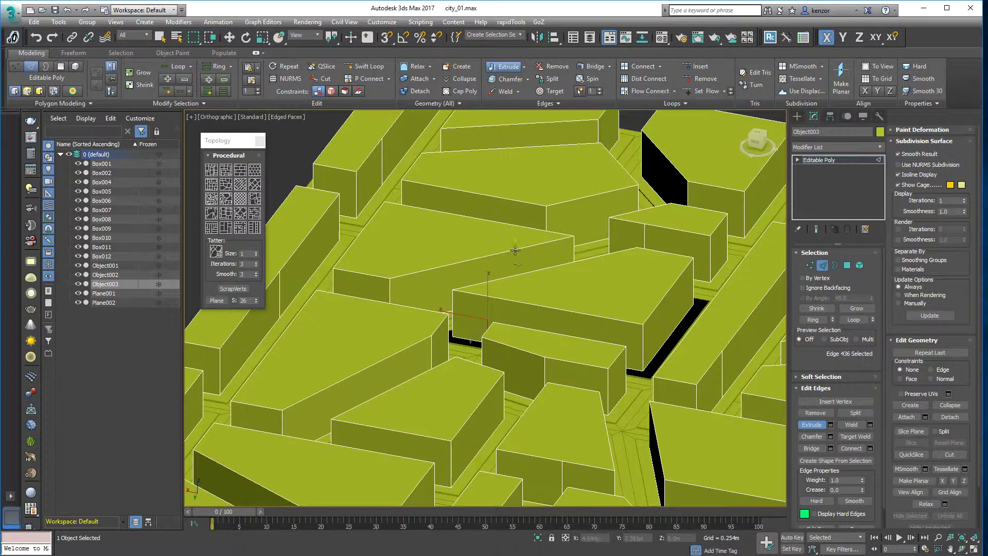
{"action": "key", "text": "w"}
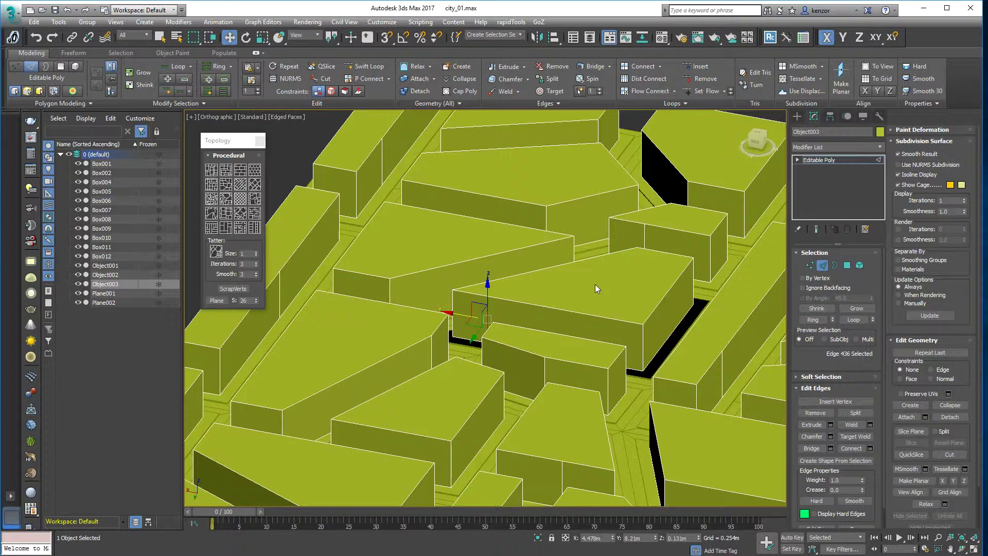
{"action": "left_click", "coordinate": [557, 67]}
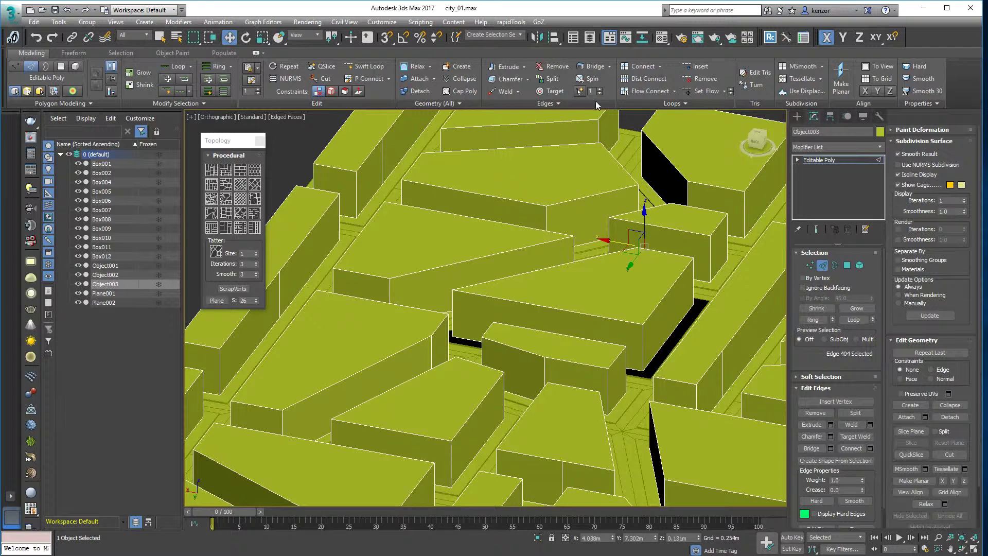
Remove two more redundant vertical edges from the flat side walls of the long narrow blocks
{"action": "middle_click_drag", "start_coordinate": [563, 303], "coordinate": [488, 240]}
{"action": "scroll", "coordinate": [488, 240], "scroll_direction": "down", "scroll_amount": 2}
{"action": "middle_click_drag", "start_coordinate": [554, 286], "coordinate": [430, 307], "text": "alt"}
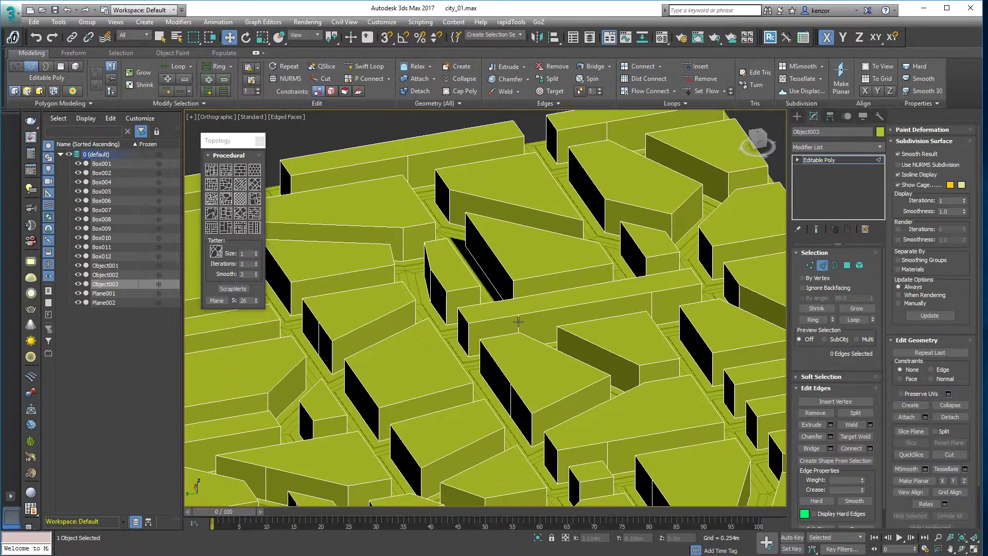
{"action": "left_click", "coordinate": [652, 296], "text": "ctrl"}
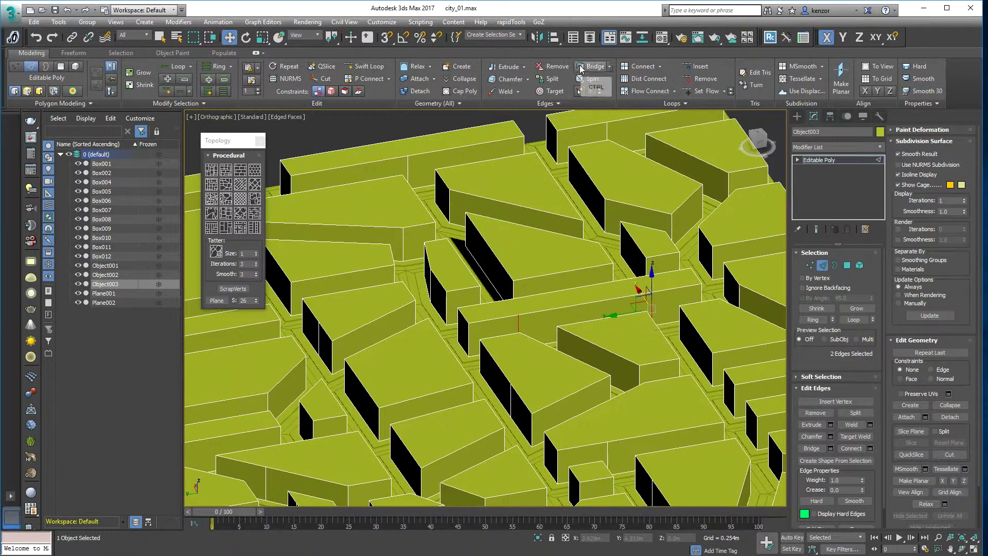
{"action": "left_click", "coordinate": [581, 69]}
Select three redundant vertical edges on the blocks near the outer border and remove them
{"action": "scroll", "coordinate": [470, 280], "scroll_direction": "down", "scroll_amount": 5}
{"action": "middle_click_drag", "start_coordinate": [470, 280], "coordinate": [598, 267], "text": "alt"}
{"action": "scroll", "coordinate": [526, 294], "scroll_direction": "up", "scroll_amount": 5}
{"action": "left_click", "coordinate": [528, 302], "text": "ctrl"}
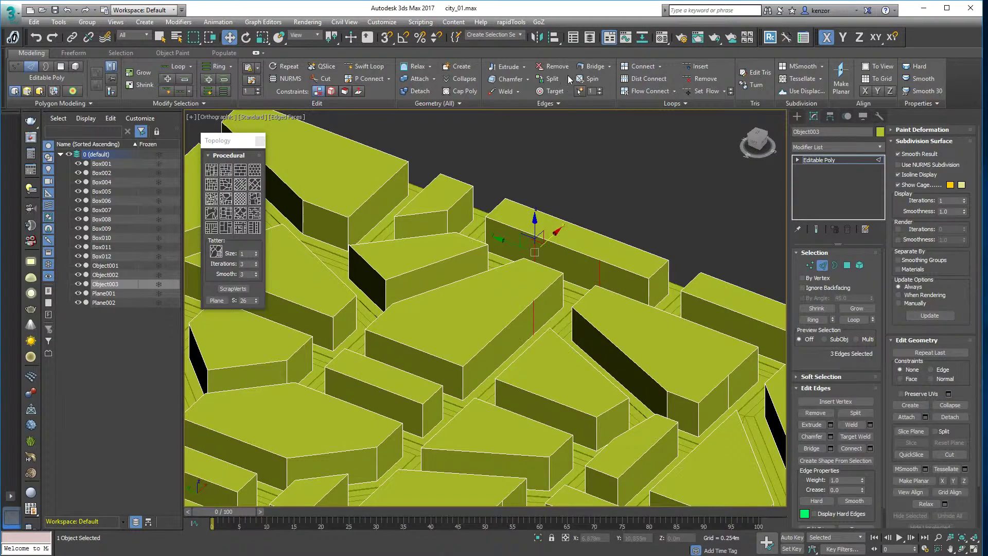
{"action": "scroll", "coordinate": [514, 240], "scroll_direction": "down", "scroll_amount": 4}
{"action": "middle_click_drag", "start_coordinate": [514, 240], "coordinate": [538, 184], "text": "alt"}
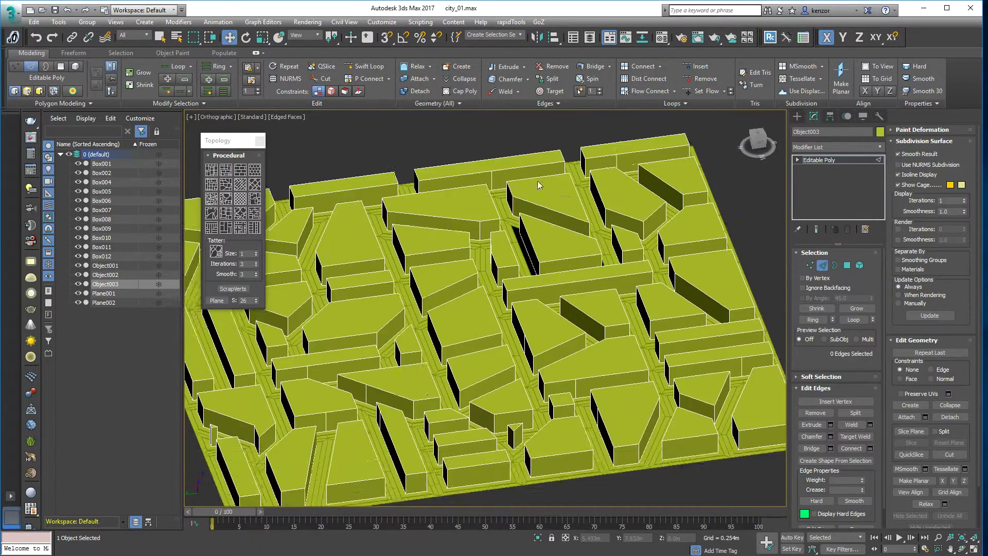
Remove the extra vertical edge from the side wall of a block on the opposite side of the layout
{"action": "scroll", "coordinate": [503, 252], "scroll_direction": "down", "scroll_amount": 3}
{"action": "middle_click_drag", "start_coordinate": [503, 251], "coordinate": [546, 253], "text": "alt"}
{"action": "middle_click_drag", "start_coordinate": [545, 254], "coordinate": [442, 263]}
{"action": "scroll", "coordinate": [453, 262], "scroll_direction": "up", "scroll_amount": 3}
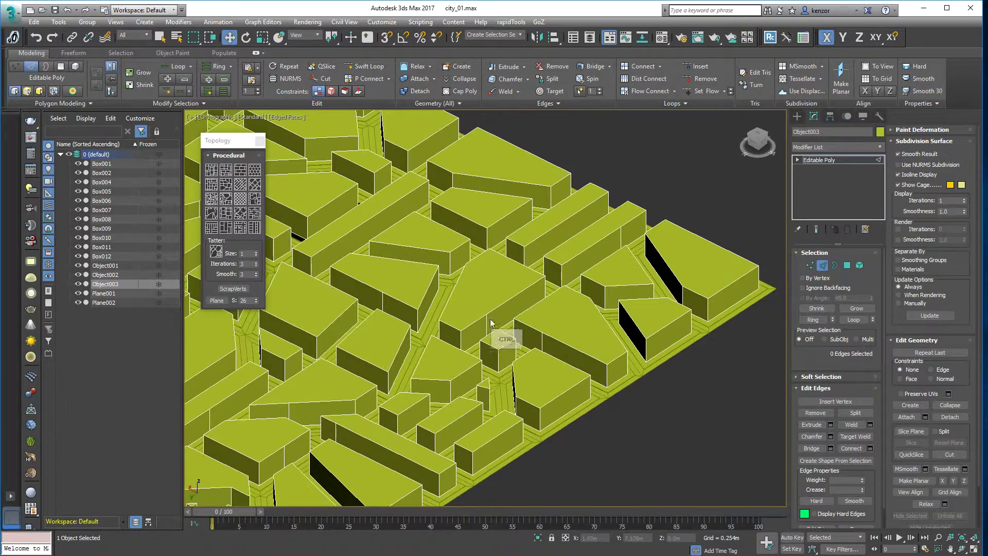
{"action": "left_click", "coordinate": [554, 67], "text": "ctrl"}
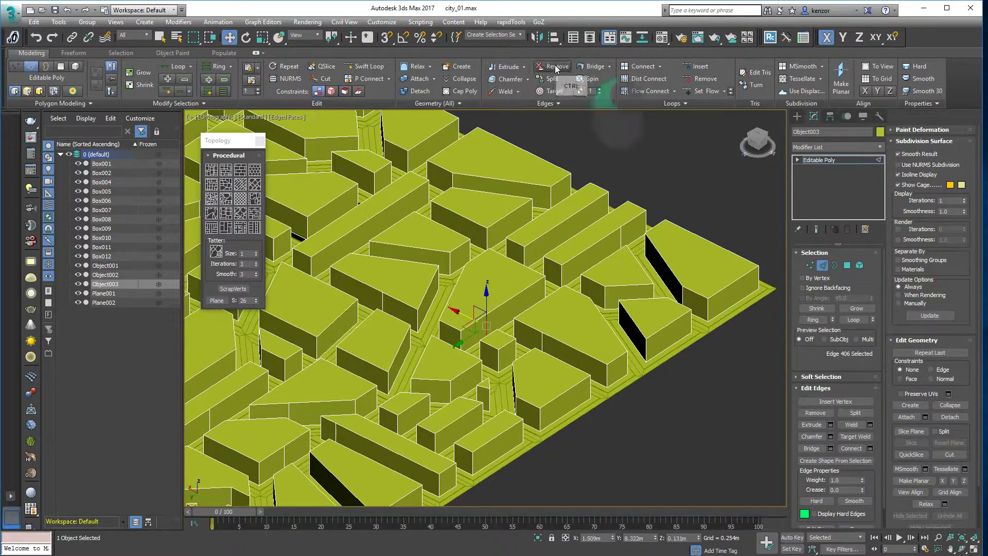
Select the top polygon of the many-sided central block and raise it to Z about 3.15 m as a tower
{"action": "scroll", "coordinate": [592, 230], "scroll_direction": "down", "scroll_amount": 4}
{"action": "left_click", "coordinate": [846, 265]}
{"action": "middle_click_drag", "start_coordinate": [634, 242], "coordinate": [597, 308], "text": "alt"}
{"action": "left_click", "coordinate": [495, 286]}
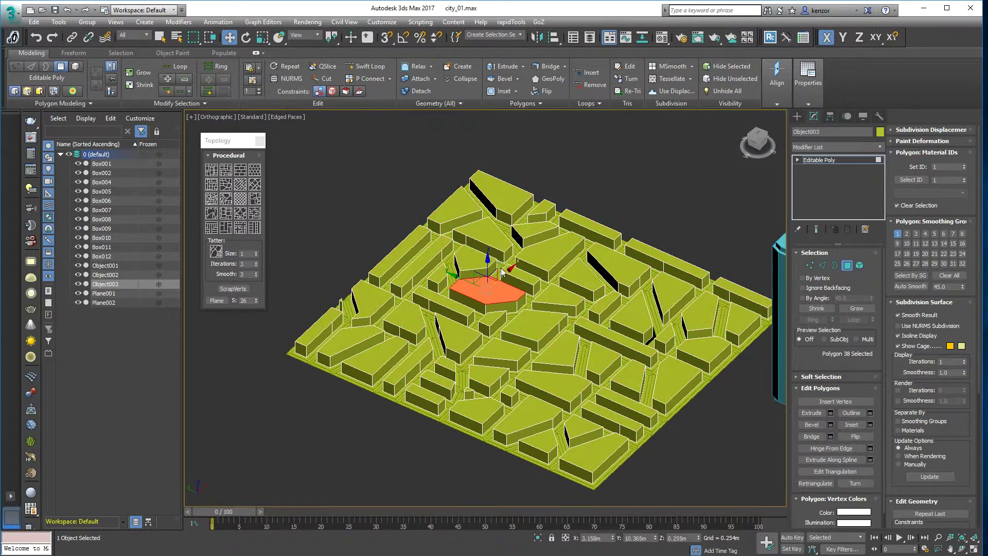
{"action": "middle_click_drag", "start_coordinate": [495, 287], "coordinate": [491, 271], "text": "alt"}
{"action": "left_click_drag", "start_coordinate": [487, 268], "coordinate": [487, 135]}
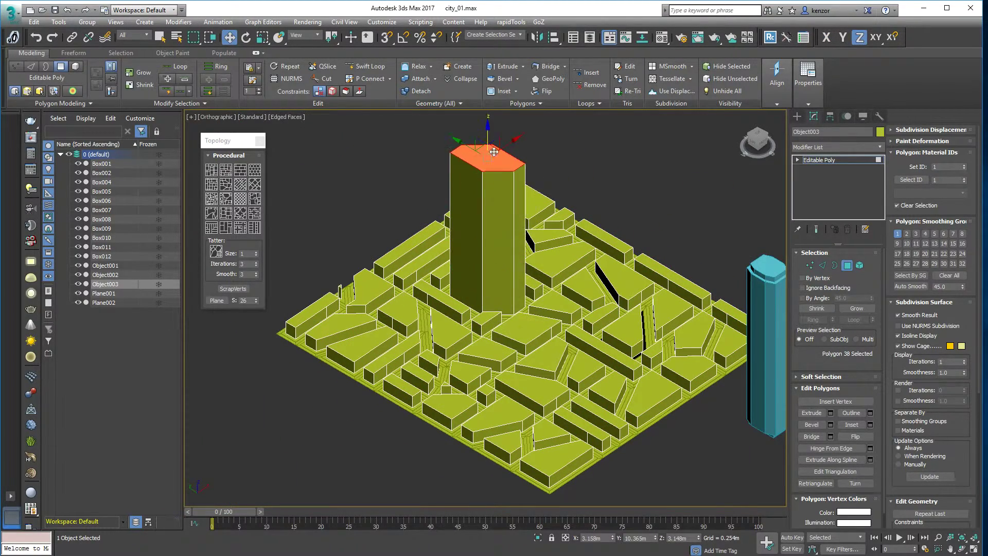
Raise the top polygons of three blocks around the tower to Z about 1.5 m, 1.33 m and 2.69 m
{"action": "middle_click_drag", "start_coordinate": [579, 230], "coordinate": [557, 227], "text": "alt"}
{"action": "middle_click_drag", "start_coordinate": [502, 328], "coordinate": [478, 340], "text": "alt"}
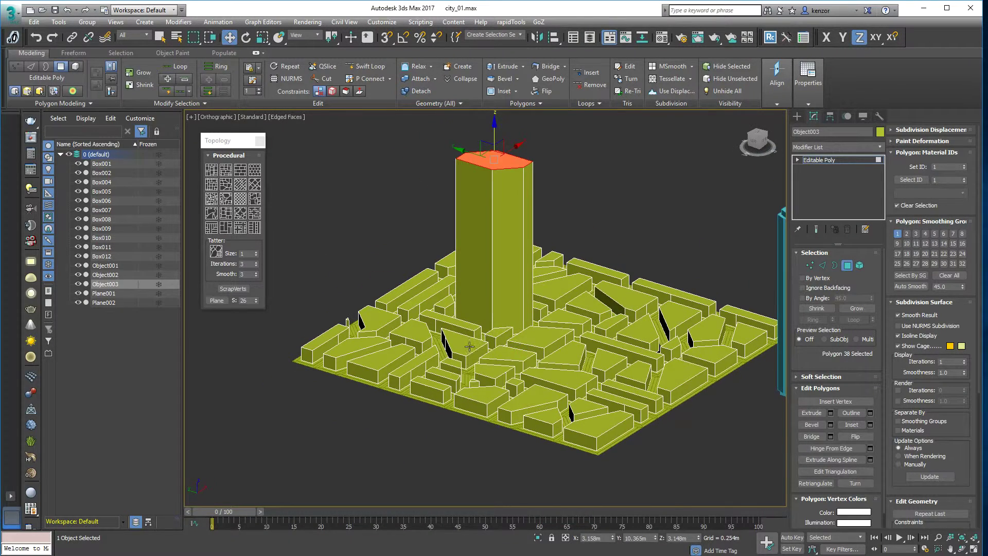
{"action": "scroll", "coordinate": [478, 341], "scroll_direction": "up", "scroll_amount": 3}
{"action": "left_click", "coordinate": [562, 344]}
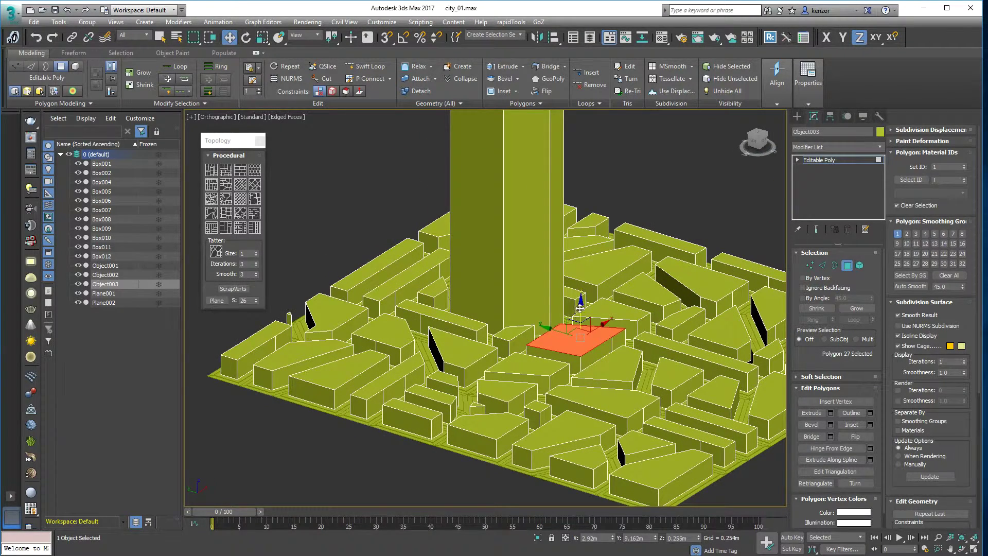
{"action": "scroll", "coordinate": [580, 246], "scroll_direction": "down", "scroll_amount": 3}
{"action": "middle_click_drag", "start_coordinate": [585, 249], "coordinate": [542, 276], "text": "alt"}
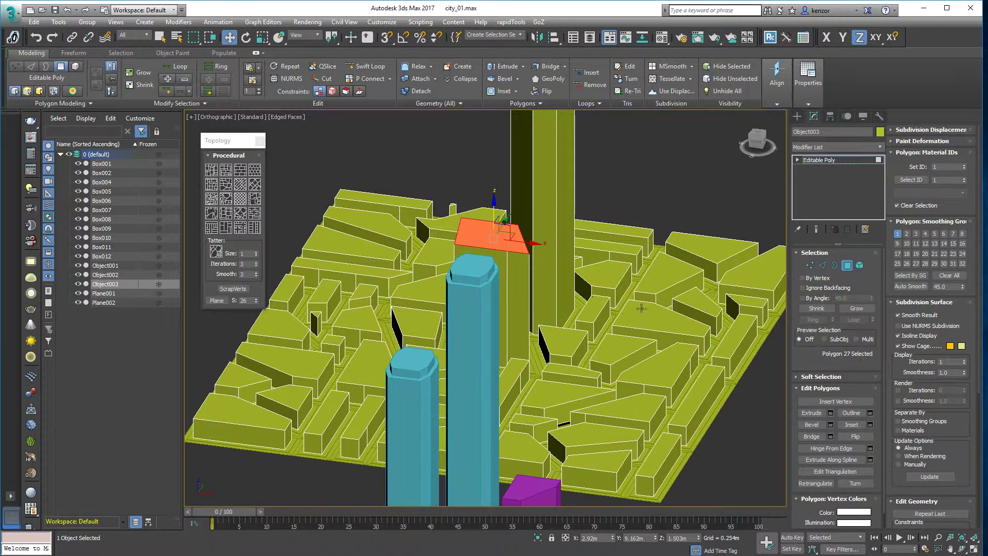
{"action": "left_click_drag", "start_coordinate": [663, 290], "coordinate": [604, 268]}
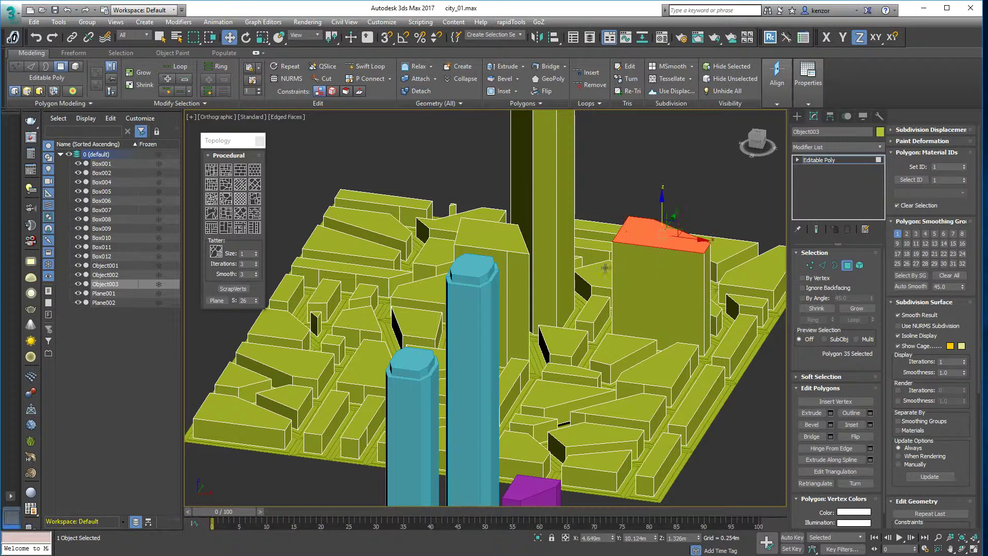
{"action": "left_click_drag", "start_coordinate": [568, 301], "coordinate": [582, 134]}
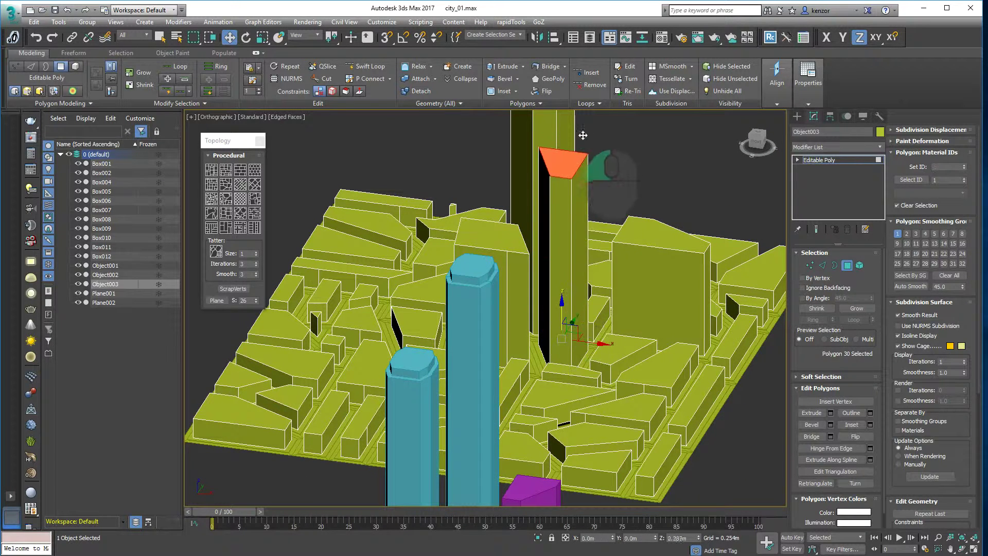
Raise the top polygons of three more central blocks to form additional buildings of medium height
{"action": "middle_click_drag", "start_coordinate": [636, 175], "coordinate": [597, 198], "text": "alt"}
{"action": "middle_click_drag", "start_coordinate": [695, 247], "coordinate": [472, 298]}
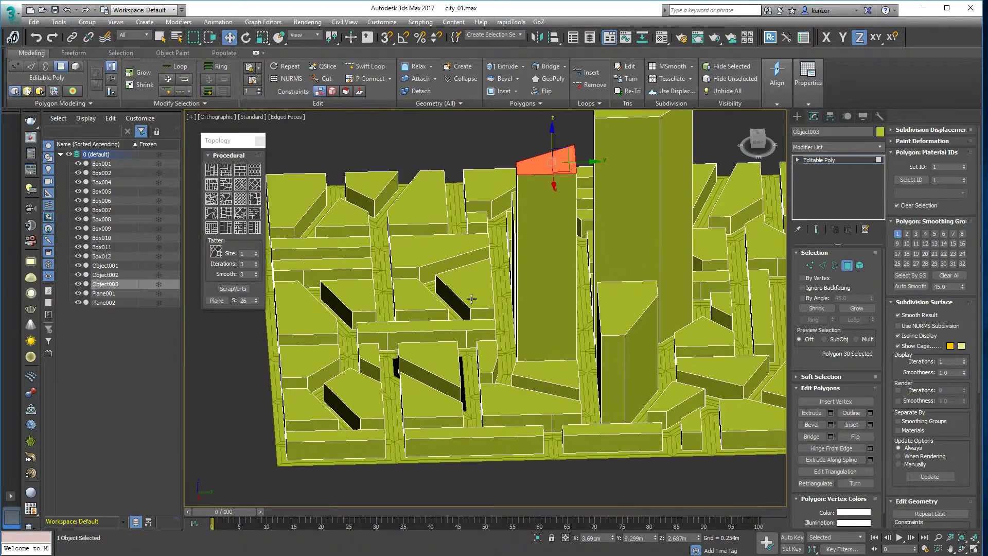
{"action": "left_click_drag", "start_coordinate": [478, 266], "coordinate": [478, 215]}
{"action": "middle_click_drag", "start_coordinate": [638, 262], "coordinate": [554, 363], "text": "alt"}
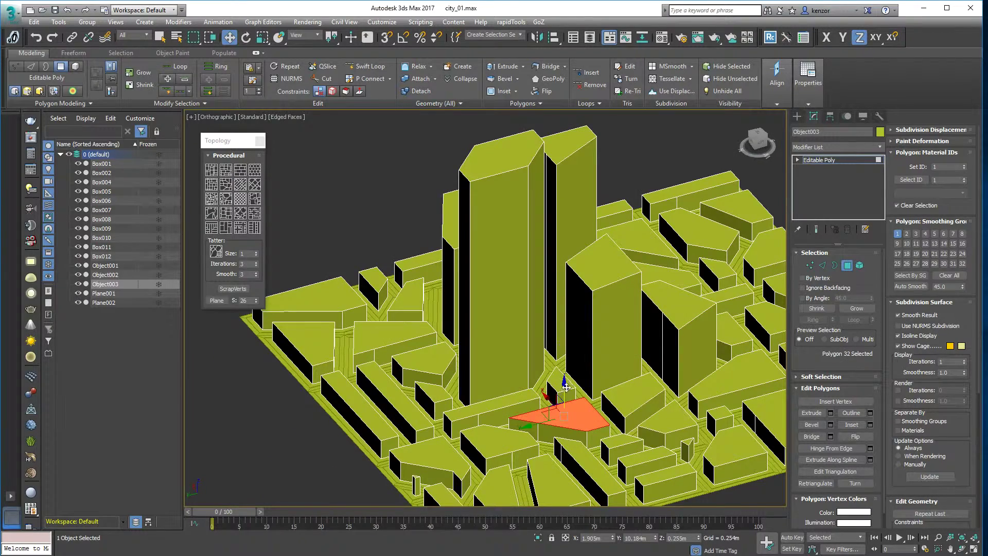
{"action": "left_click_drag", "start_coordinate": [566, 387], "coordinate": [563, 326]}
{"action": "middle_click_drag", "start_coordinate": [521, 312], "coordinate": [463, 416], "text": "alt"}
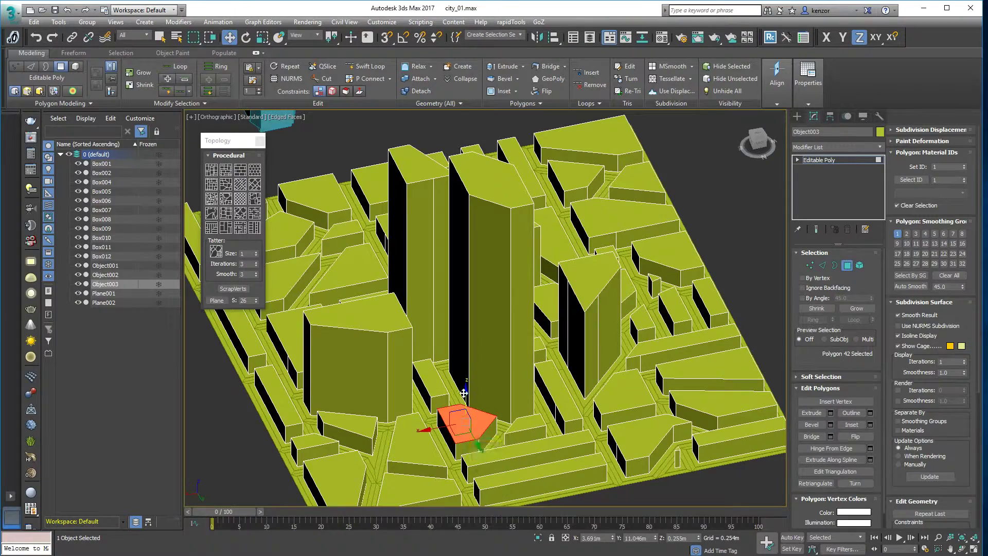
{"action": "left_click_drag", "start_coordinate": [464, 393], "coordinate": [464, 314]}
{"action": "middle_click_drag", "start_coordinate": [464, 314], "coordinate": [590, 253], "text": "alt"}
{"action": "left_click", "coordinate": [859, 265]}
{"action": "left_click", "coordinate": [530, 279]}
{"action": "middle_click_drag", "start_coordinate": [530, 279], "coordinate": [511, 295], "text": "ctrl+alt"}
{"action": "scroll", "coordinate": [510, 295], "scroll_direction": "down", "scroll_amount": 1}
{"action": "middle_click_drag", "start_coordinate": [535, 256], "coordinate": [538, 278], "text": "alt"}
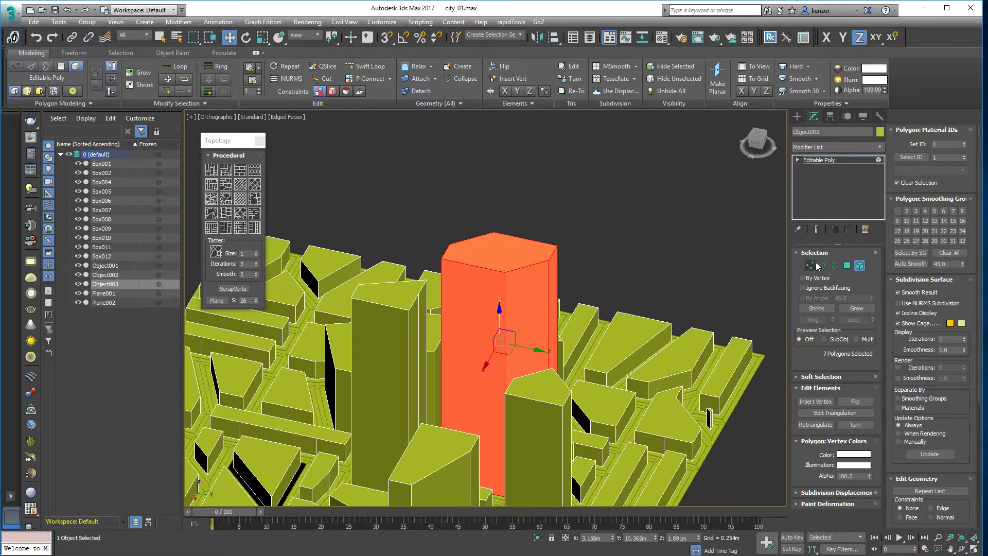
Select only the top polygon of the tallest tower and inset it slightly to leave a narrow rim
{"action": "left_click", "coordinate": [847, 265]}
{"action": "left_click", "coordinate": [570, 231]}
{"action": "left_click", "coordinate": [509, 247]}
{"action": "middle_click_drag", "start_coordinate": [553, 205], "coordinate": [535, 226]}
{"action": "middle_click_drag", "start_coordinate": [536, 227], "coordinate": [528, 199], "text": "alt"}
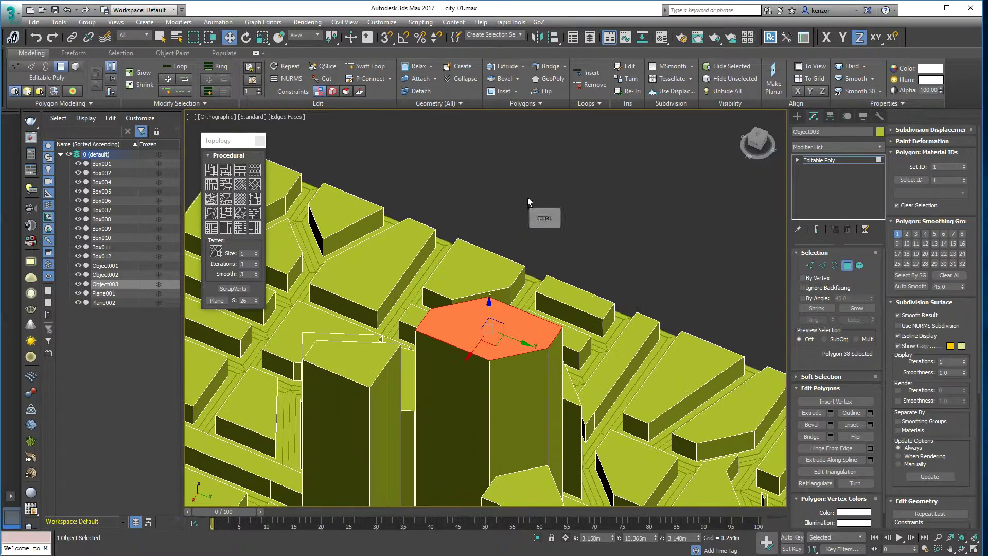
{"action": "left_click", "coordinate": [500, 93]}
{"action": "middle_click_drag", "start_coordinate": [484, 249], "coordinate": [489, 221], "text": "ctrl+alt"}
{"action": "left_click_drag", "start_coordinate": [501, 339], "coordinate": [504, 349]}
Extrude the inset top polygon upward into a tall second tier of the tower and end the extrusion
{"action": "left_click", "coordinate": [508, 67]}
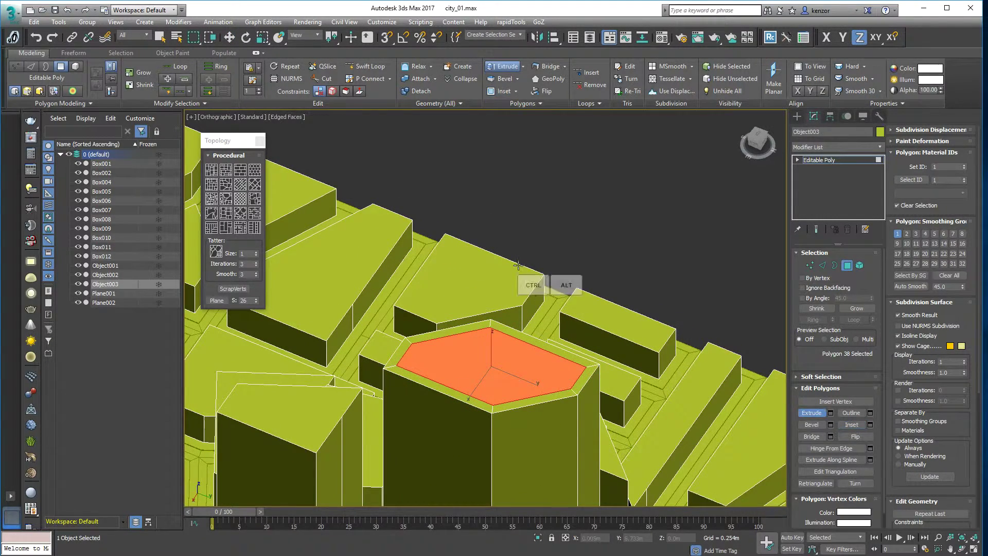
{"action": "middle_click_drag", "start_coordinate": [530, 280], "coordinate": [509, 310], "text": "alt"}
{"action": "left_click_drag", "start_coordinate": [513, 328], "coordinate": [517, 129]}
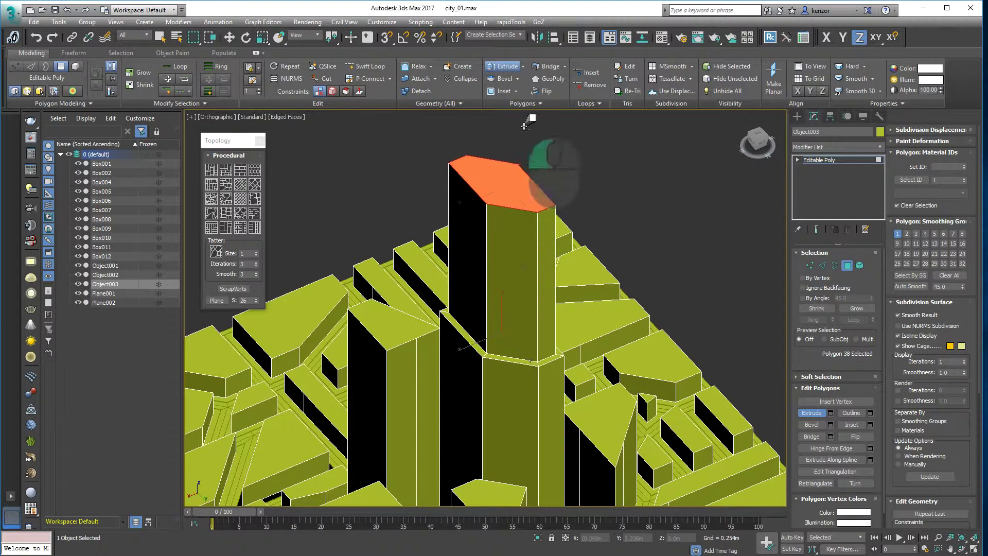
{"action": "middle_click_drag", "start_coordinate": [614, 170], "coordinate": [580, 227]}
{"action": "right_click", "coordinate": [595, 218]}
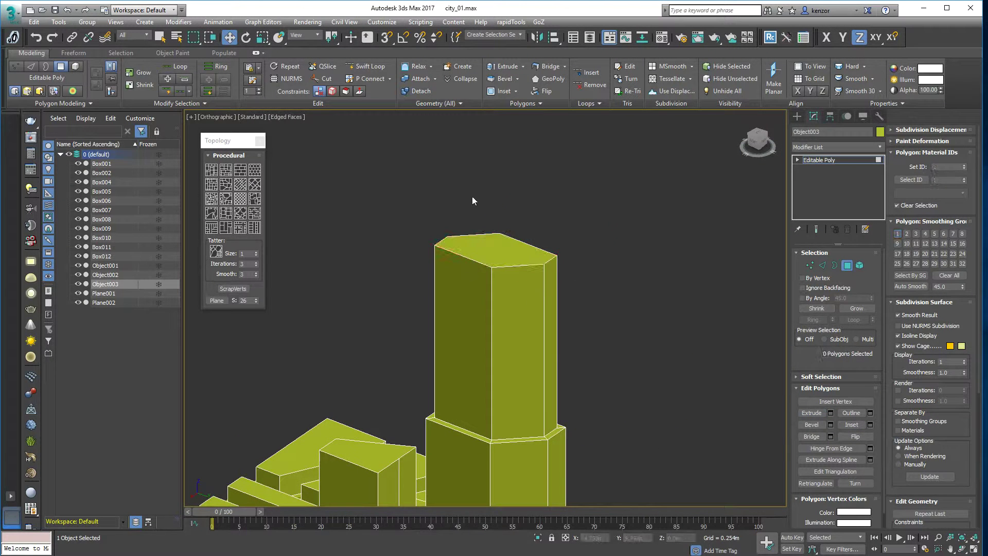
Select all polygons of the tower's second tier and clone them upward as an element to form a third tier
{"action": "left_click_drag", "start_coordinate": [471, 196], "coordinate": [585, 304]}
{"action": "middle_click_drag", "start_coordinate": [602, 269], "coordinate": [594, 266], "text": "alt"}
{"action": "scroll", "coordinate": [555, 256], "scroll_direction": "down", "scroll_amount": 1}
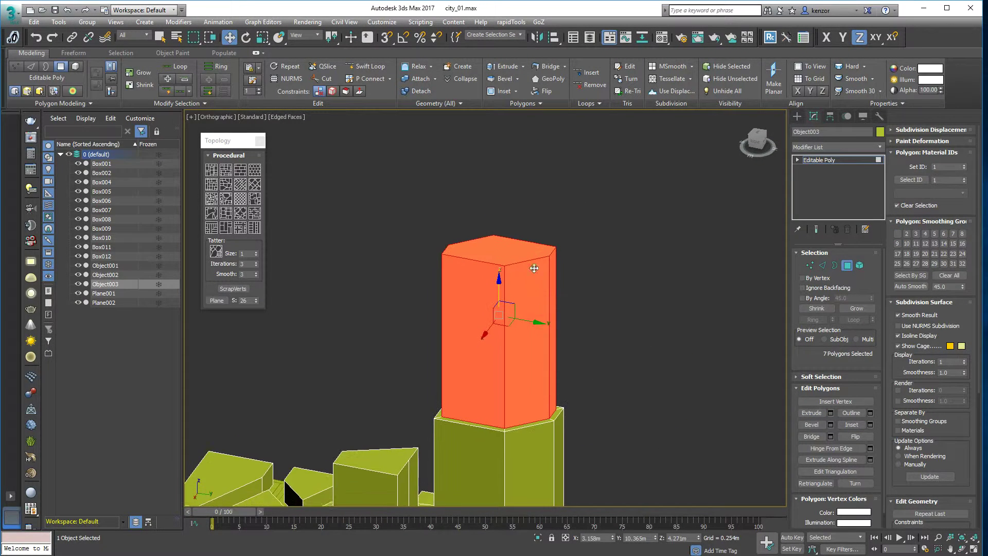
{"action": "middle_click_drag", "start_coordinate": [534, 267], "coordinate": [516, 297]}
{"action": "middle_click_drag", "start_coordinate": [516, 296], "coordinate": [487, 309], "text": "alt"}
{"action": "left_click_drag", "start_coordinate": [484, 320], "coordinate": [484, 232], "text": "shift"}
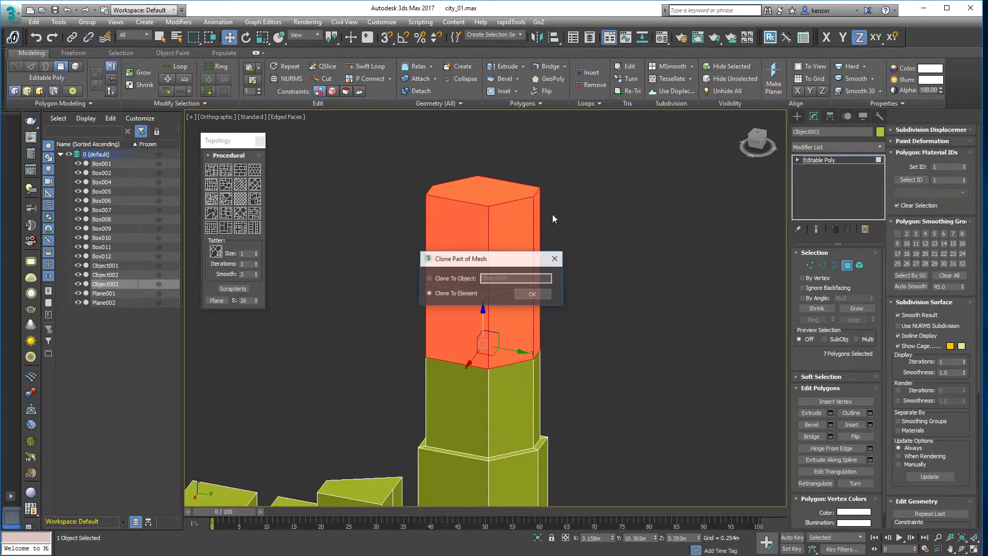
{"action": "left_click", "coordinate": [543, 294]}
Scale the cloned top tier down slightly in the XY plane so it sits inside the tier below
{"action": "middle_click_drag", "start_coordinate": [560, 232], "coordinate": [523, 270], "text": "alt"}
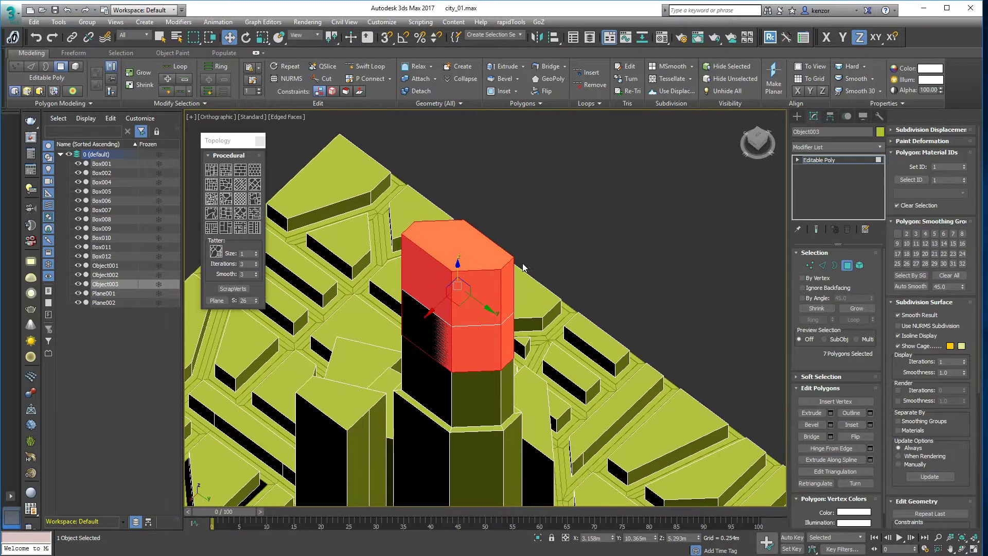
{"action": "key", "text": "r"}
{"action": "left_click_drag", "start_coordinate": [465, 302], "coordinate": [466, 308]}
{"action": "middle_click_drag", "start_coordinate": [466, 308], "coordinate": [517, 260], "text": "alt"}
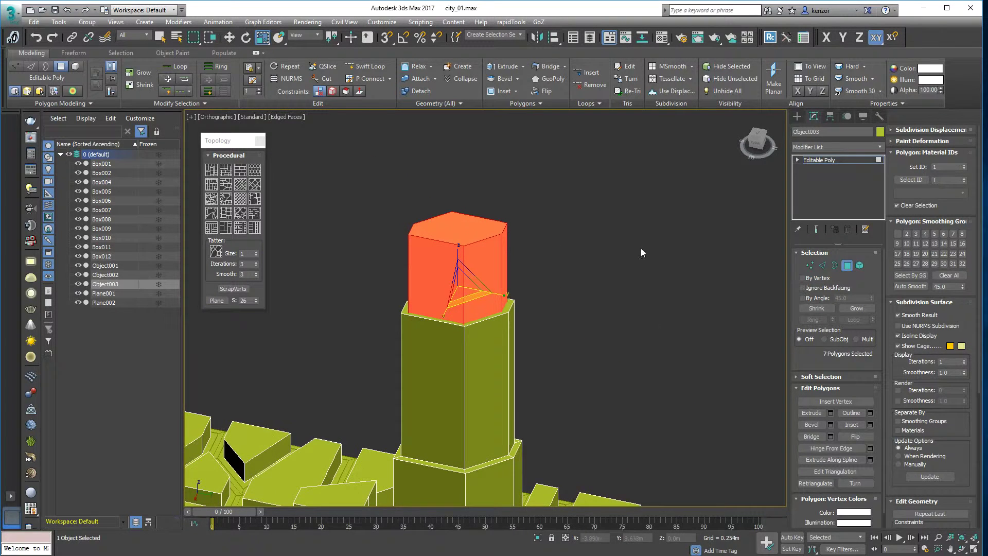
Select a narrow side polygon of the top tier and move it inward along the Y axis
{"action": "middle_click_drag", "start_coordinate": [582, 302], "coordinate": [815, 264], "text": "alt"}
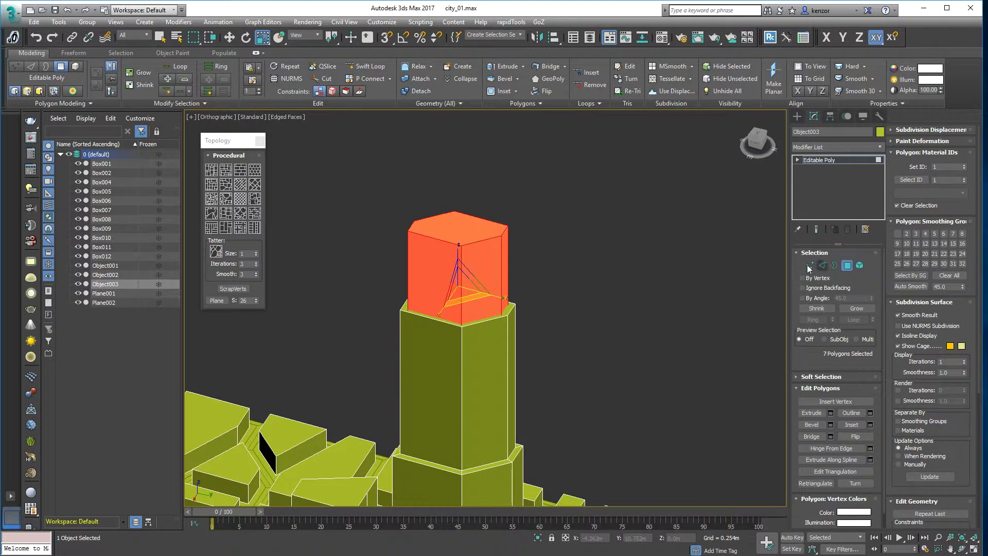
{"action": "left_click", "coordinate": [534, 269]}
{"action": "key", "text": "w"}
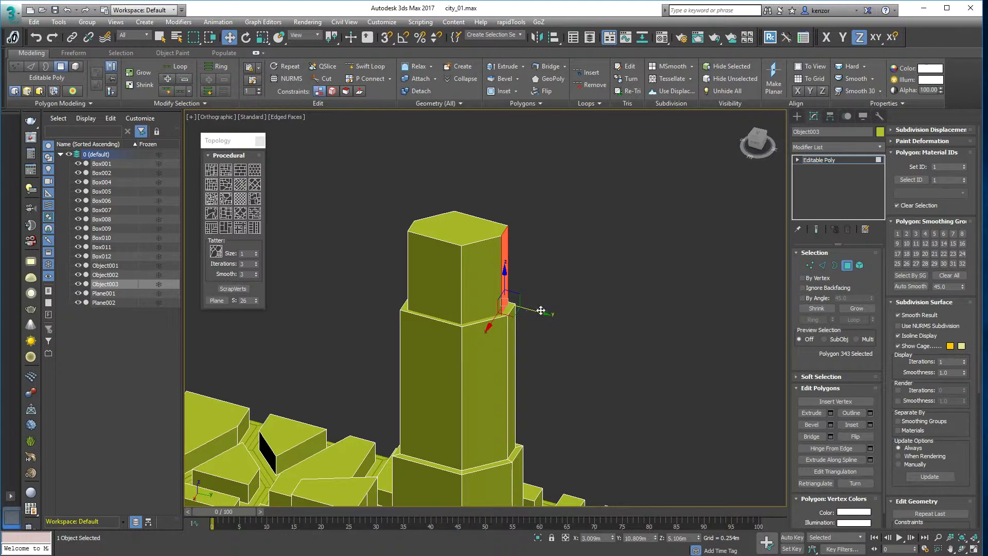
{"action": "left_click_drag", "start_coordinate": [537, 309], "coordinate": [521, 305]}
Select the two vertical edges bounding the top tier's narrow side and chamfer them into a rounded corner
{"action": "middle_click_drag", "start_coordinate": [520, 304], "coordinate": [473, 266], "text": "alt"}
{"action": "middle_click_drag", "start_coordinate": [633, 266], "coordinate": [668, 227]}
{"action": "middle_click_drag", "start_coordinate": [668, 227], "coordinate": [711, 202]}
{"action": "left_click", "coordinate": [823, 265]}
{"action": "left_click", "coordinate": [521, 309]}
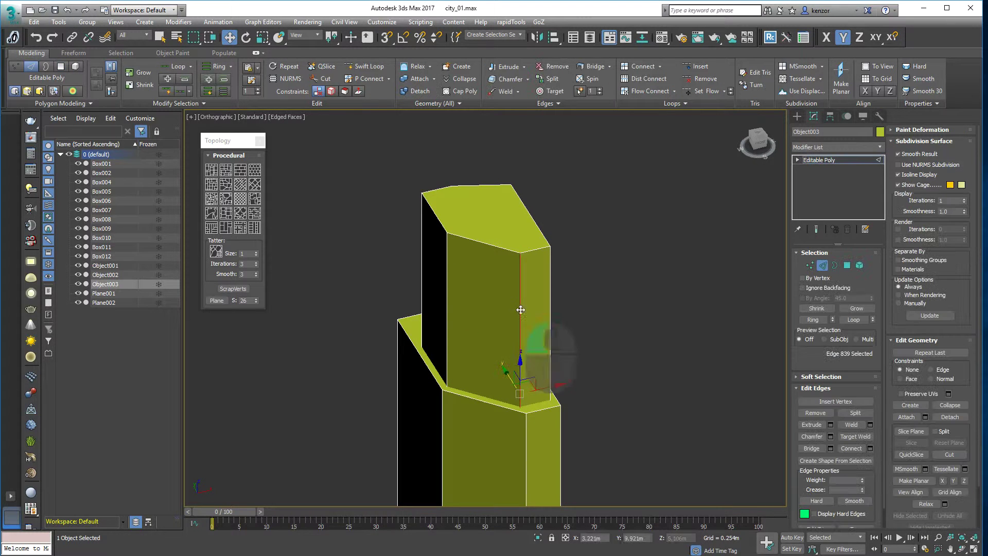
{"action": "middle_click_drag", "start_coordinate": [521, 309], "coordinate": [558, 265], "text": "alt"}
{"action": "left_click", "coordinate": [553, 295], "text": "ctrl"}
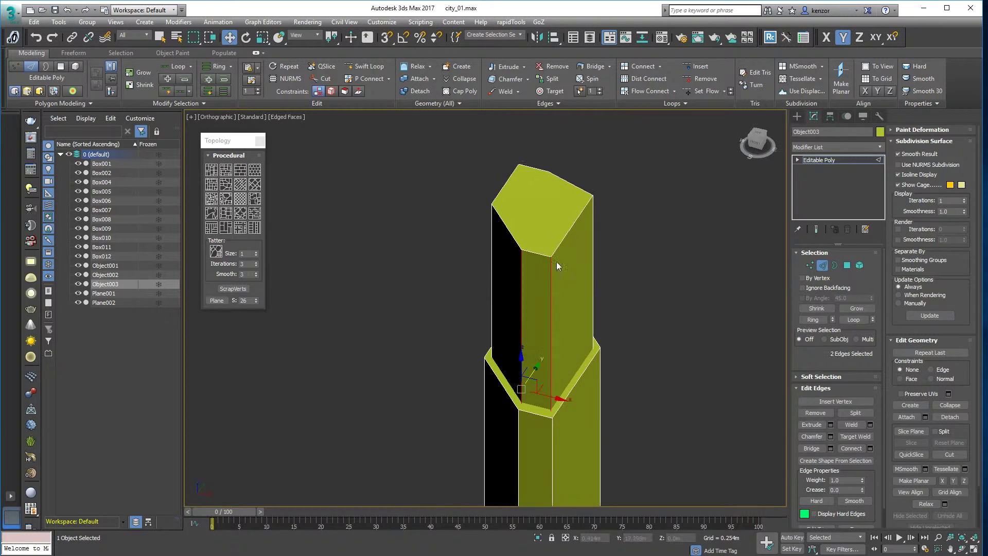
{"action": "left_click_drag", "start_coordinate": [551, 300], "coordinate": [555, 293]}
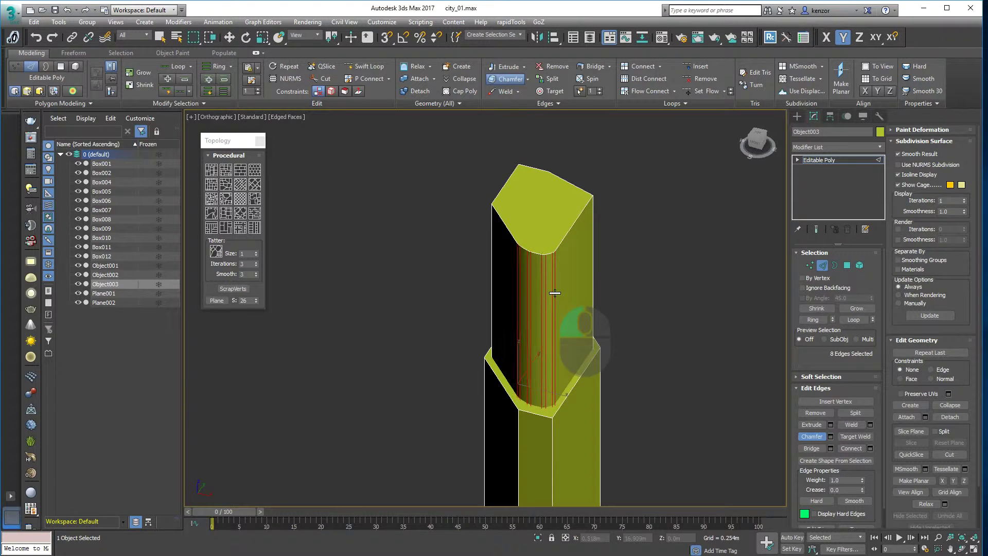
Select the whole box-shaped building element beside the tall tower and clone it upward as an element to form an upper tier
{"action": "middle_click_drag", "start_coordinate": [557, 291], "coordinate": [718, 280], "text": "alt"}
{"action": "left_click", "coordinate": [848, 269]}
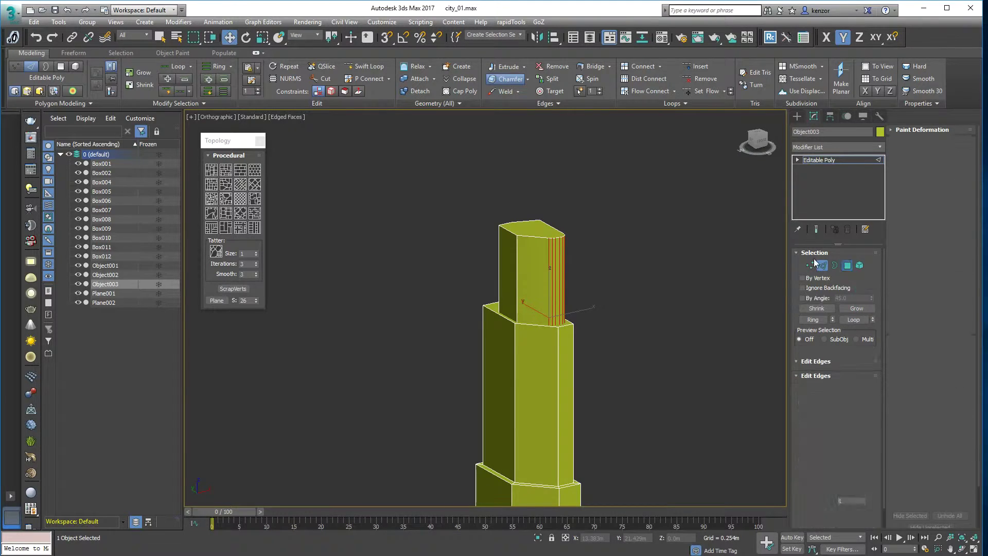
{"action": "scroll", "coordinate": [620, 226], "scroll_direction": "down", "scroll_amount": 4}
{"action": "middle_click_drag", "start_coordinate": [614, 259], "coordinate": [490, 385], "text": "alt"}
{"action": "scroll", "coordinate": [595, 297], "scroll_direction": "up", "scroll_amount": 5}
{"action": "left_click", "coordinate": [860, 265]}
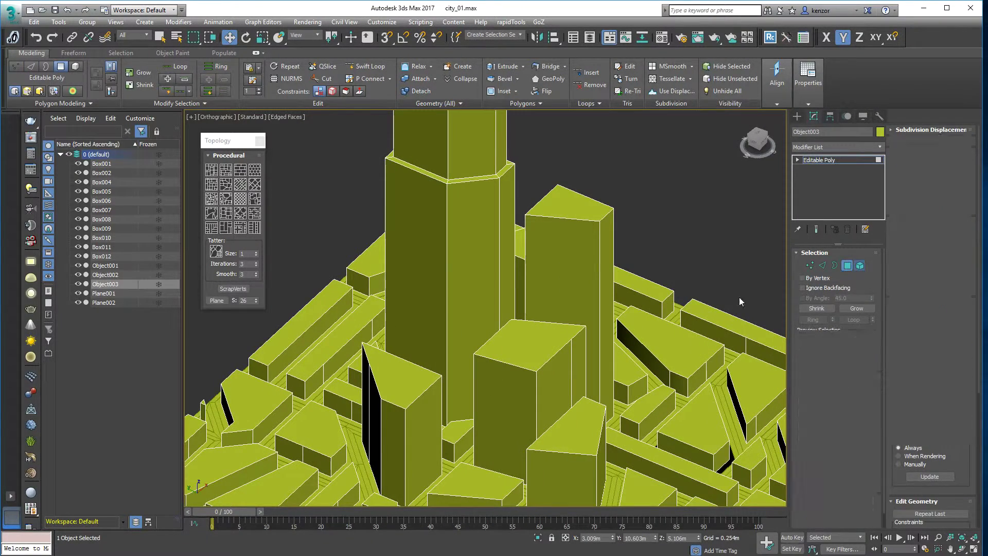
{"action": "left_click", "coordinate": [524, 349]}
{"action": "middle_click_drag", "start_coordinate": [524, 349], "coordinate": [742, 295], "text": "alt"}
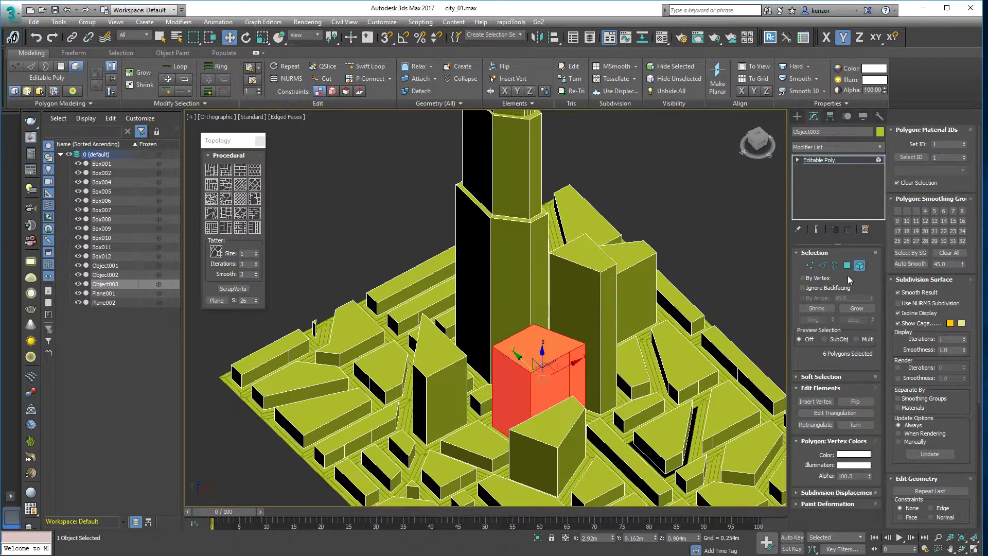
{"action": "middle_click_drag", "start_coordinate": [553, 341], "coordinate": [531, 358], "text": "alt"}
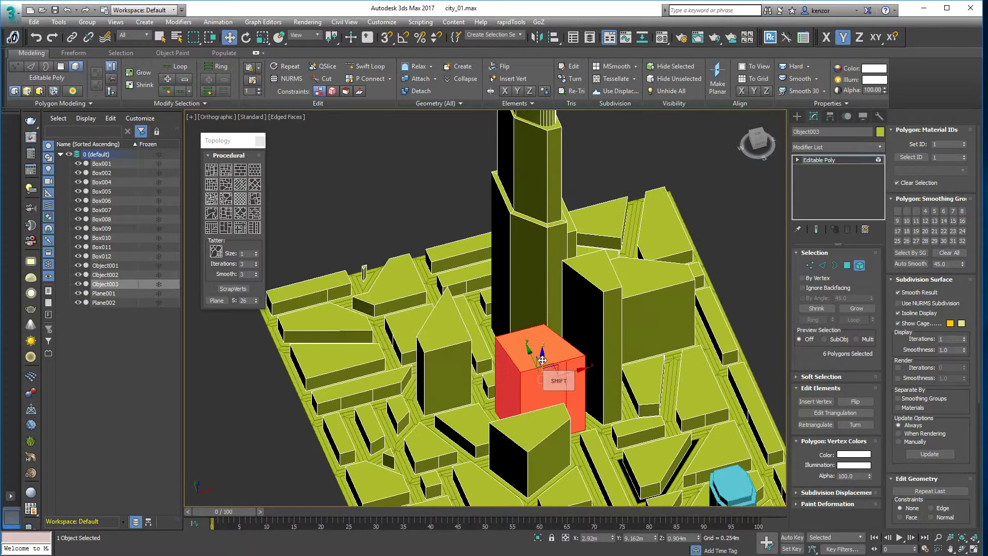
{"action": "left_click_drag", "start_coordinate": [543, 348], "coordinate": [541, 344], "text": "shift"}
{"action": "left_click", "coordinate": [536, 294]}
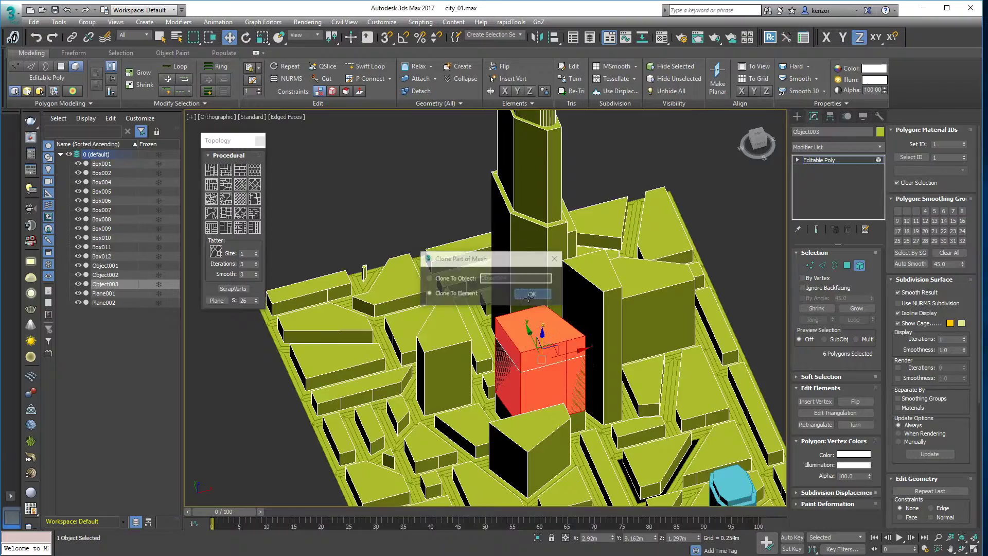
Scale the cloned upper tier down to about 92% in the XY plane so it steps in from the block below
{"action": "mouse_move", "coordinate": [536, 293]}
{"action": "middle_mouse_down", "text": "alt"}
{"action": "mouse_move", "coordinate": [541, 338]}
{"action": "mouse_move", "coordinate": [551, 257]}
{"action": "middle_mouse_up", "text": "alt"}
{"action": "scroll", "coordinate": [548, 334], "scroll_direction": "up", "scroll_amount": 3}
{"action": "left_click_drag", "start_coordinate": [556, 347], "coordinate": [555, 345]}
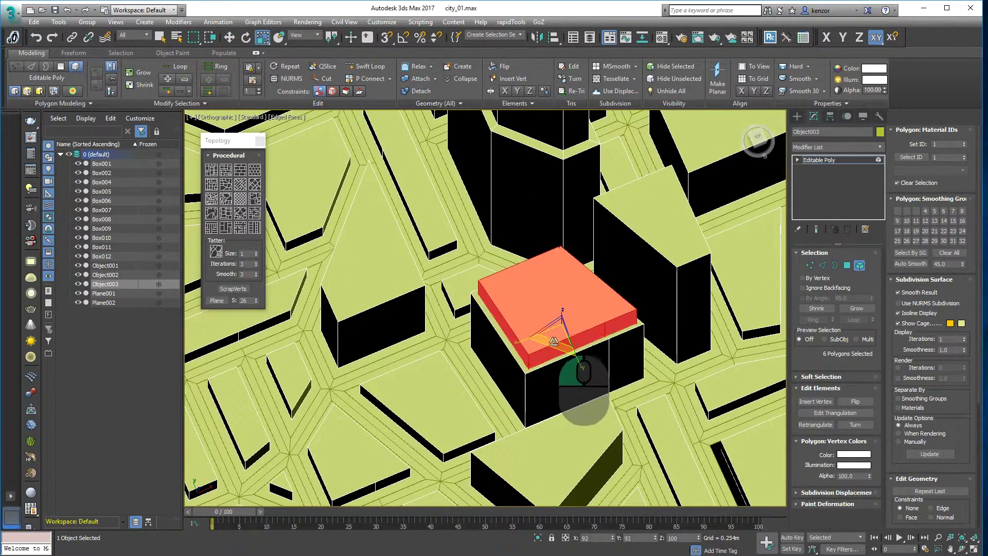
{"action": "middle_click_drag", "start_coordinate": [556, 340], "coordinate": [621, 312], "text": "alt"}
{"action": "middle_click_drag", "start_coordinate": [620, 311], "coordinate": [577, 311], "text": "alt"}
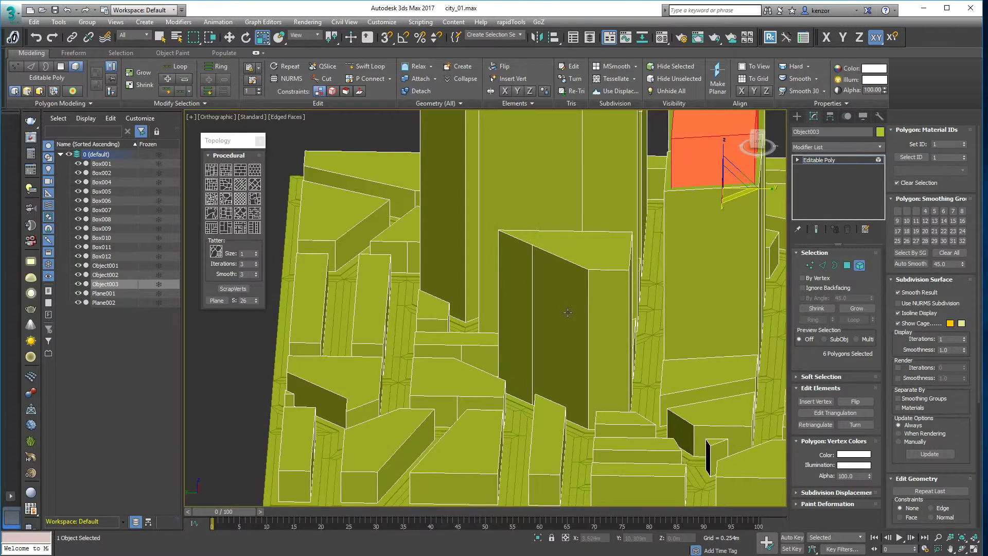
Select the whole wedge-shaped building element beside the tower and clone it upward as an element
{"action": "left_click", "coordinate": [567, 312]}
{"action": "middle_click_drag", "start_coordinate": [594, 316], "coordinate": [592, 335], "text": "alt"}
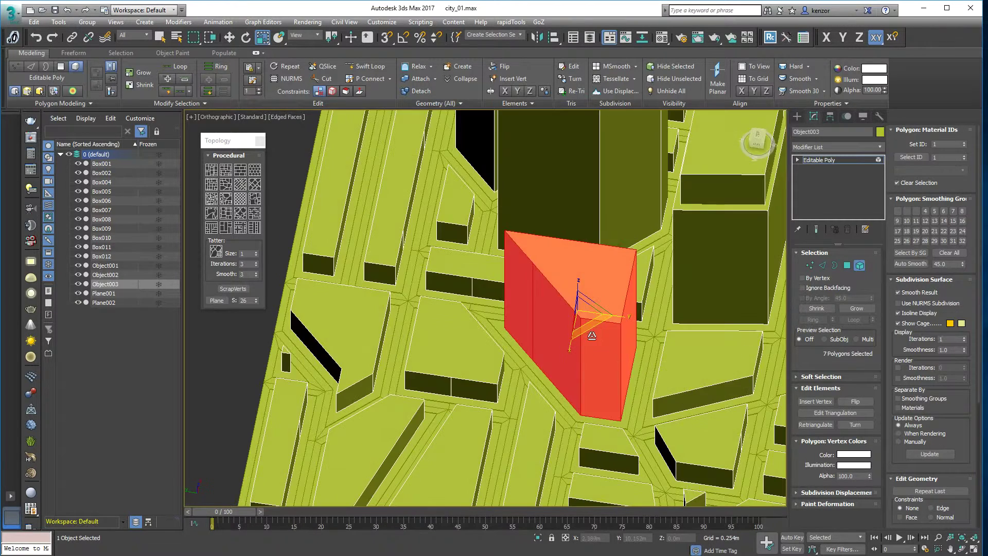
{"action": "middle_click_drag", "start_coordinate": [582, 300], "coordinate": [572, 323], "text": "alt"}
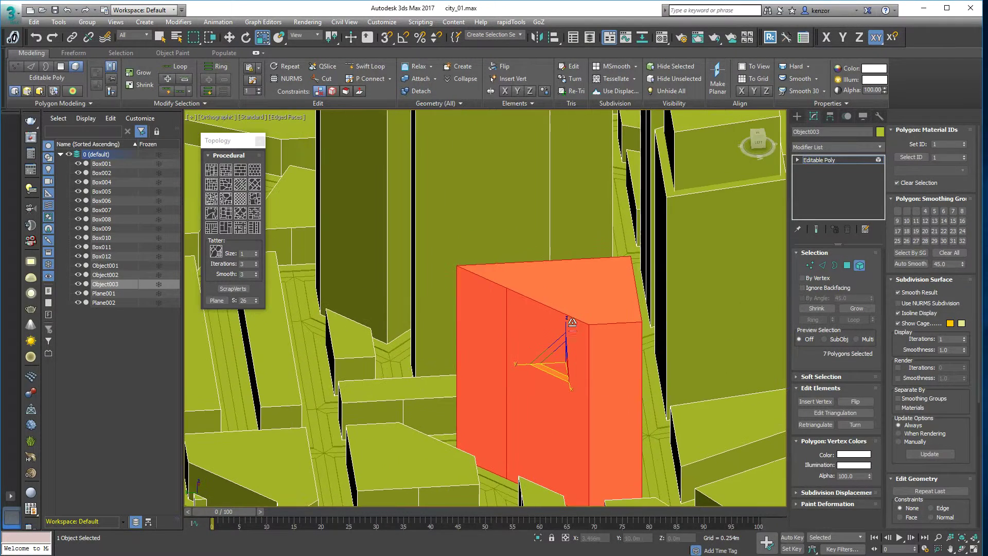
{"action": "middle_click_drag", "start_coordinate": [575, 281], "coordinate": [562, 306], "text": "alt"}
{"action": "key", "text": "w"}
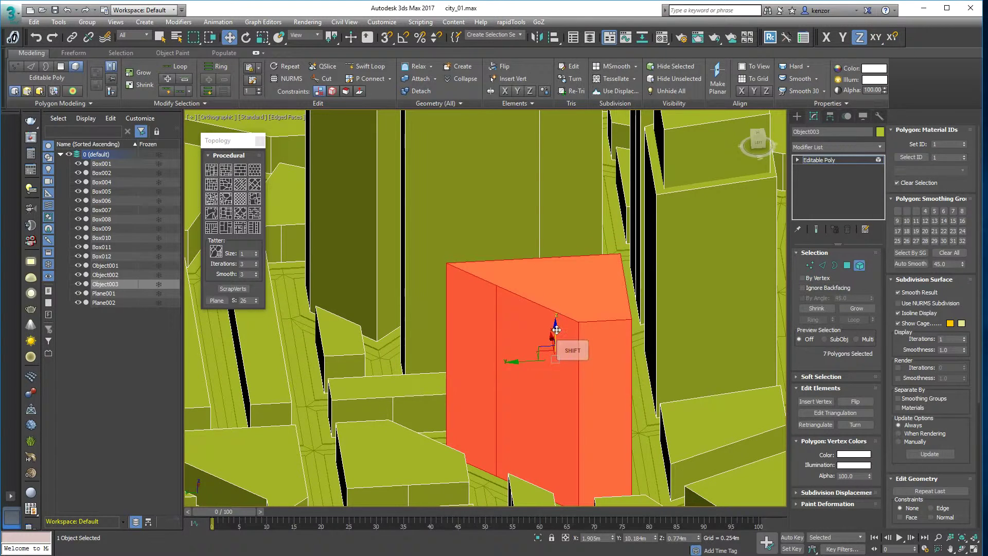
{"action": "left_click_drag", "start_coordinate": [556, 329], "coordinate": [577, 175], "text": "shift"}
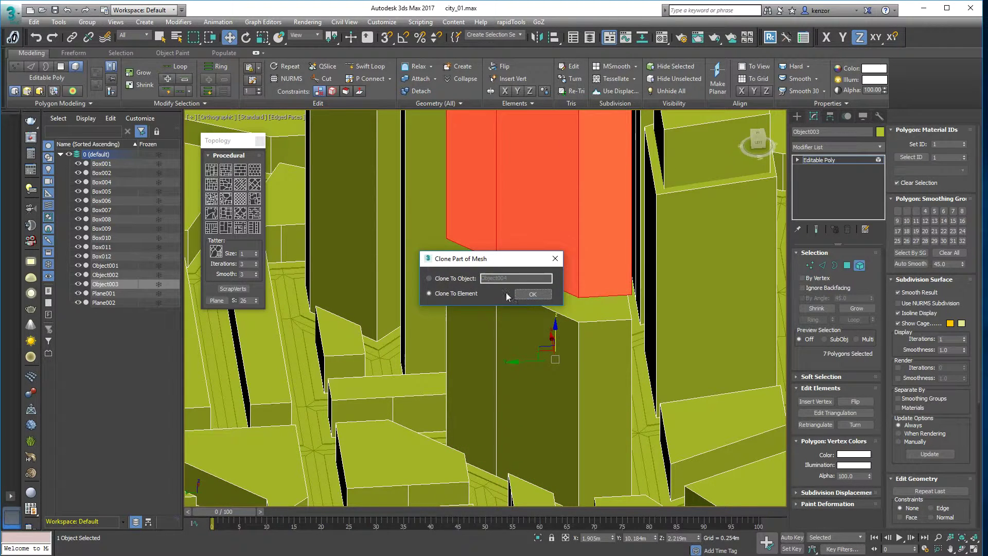
{"action": "left_click", "coordinate": [526, 293]}
Scale the original lower wedge block down slightly in the XY plane and delete its top polygon
{"action": "mouse_move", "coordinate": [535, 298]}
{"action": "middle_mouse_down", "text": "alt"}
{"action": "mouse_move", "coordinate": [561, 321]}
{"action": "mouse_move", "coordinate": [520, 311]}
{"action": "mouse_move", "coordinate": [519, 332]}
{"action": "middle_mouse_up", "text": "alt"}
{"action": "left_click", "coordinate": [569, 323]}
{"action": "key", "text": "r"}
{"action": "left_click_drag", "start_coordinate": [506, 348], "coordinate": [504, 345]}
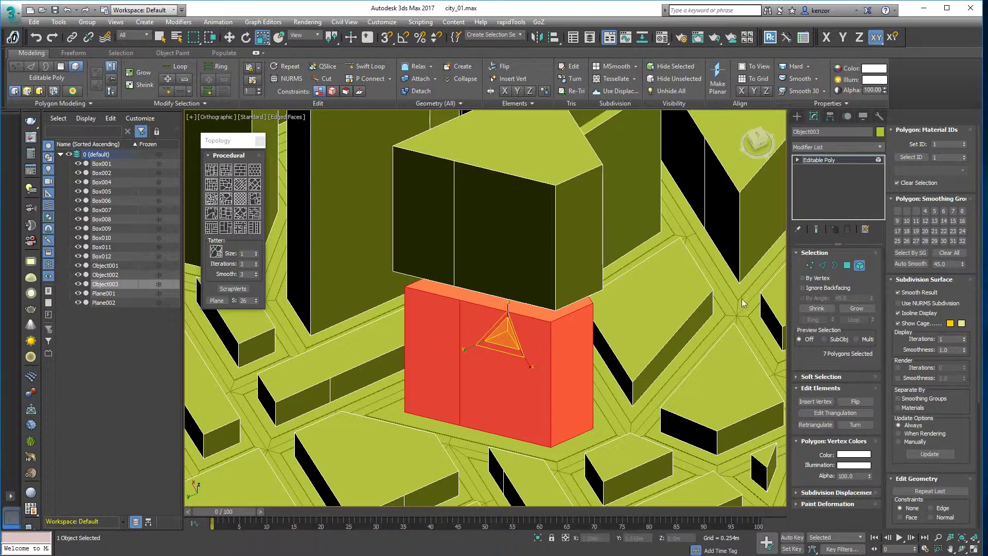
{"action": "left_click", "coordinate": [847, 267]}
{"action": "left_click", "coordinate": [537, 313]}
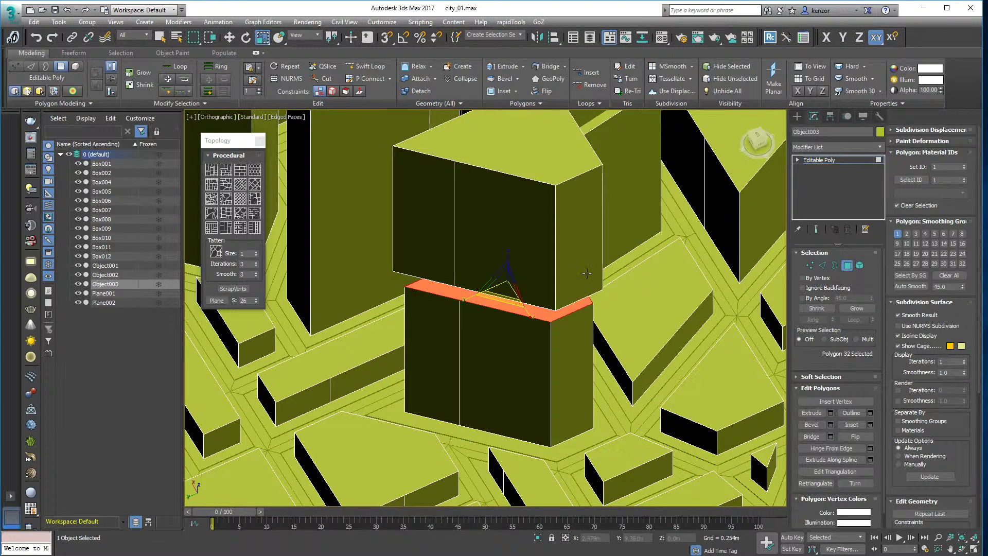
{"action": "key", "text": "Delete"}
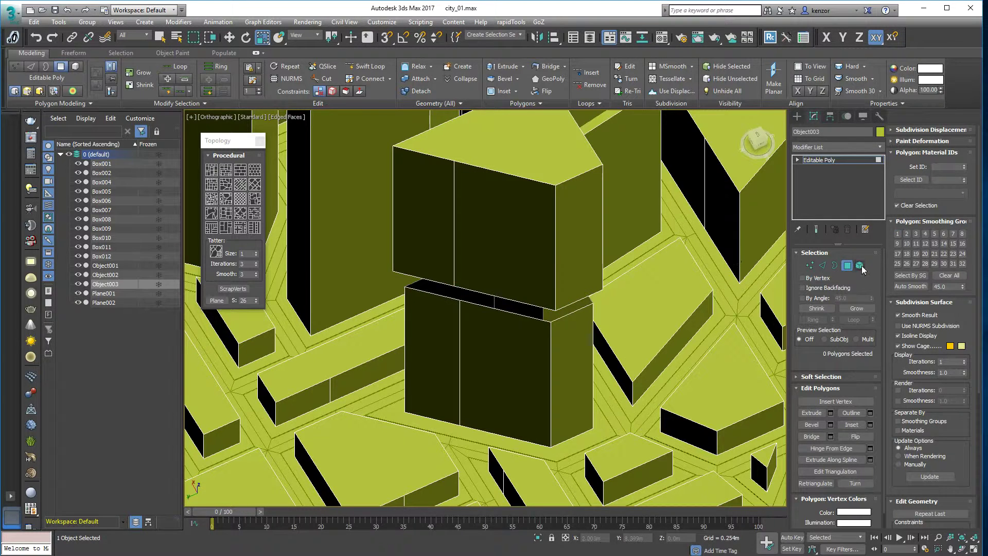
Lower the wider cloned wedge block along the Z axis over the smaller one, leaving only a narrow recessed base exposed, and deselect it
{"action": "left_click", "coordinate": [860, 266]}
{"action": "left_click", "coordinate": [547, 248]}
{"action": "key", "text": "w"}
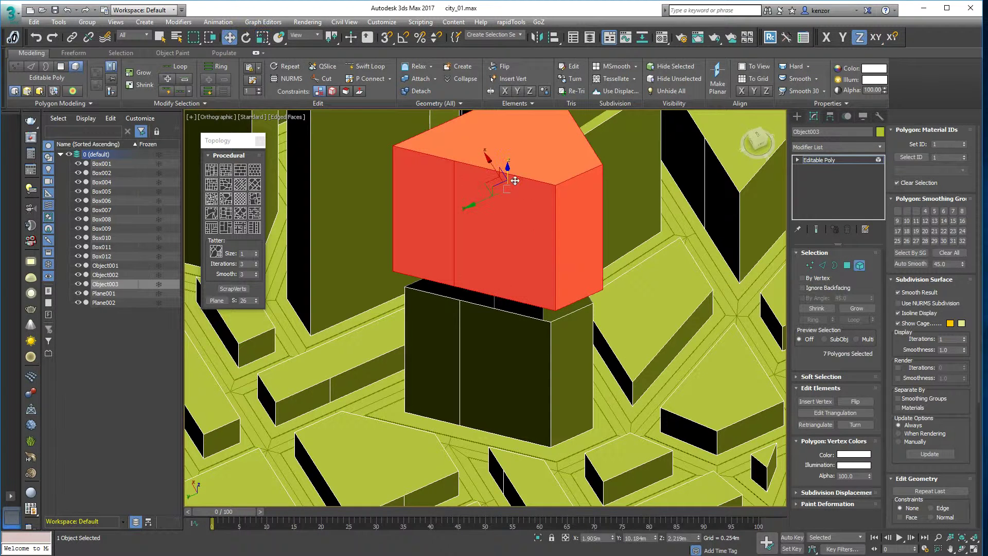
{"action": "left_click_drag", "start_coordinate": [509, 169], "coordinate": [517, 302]}
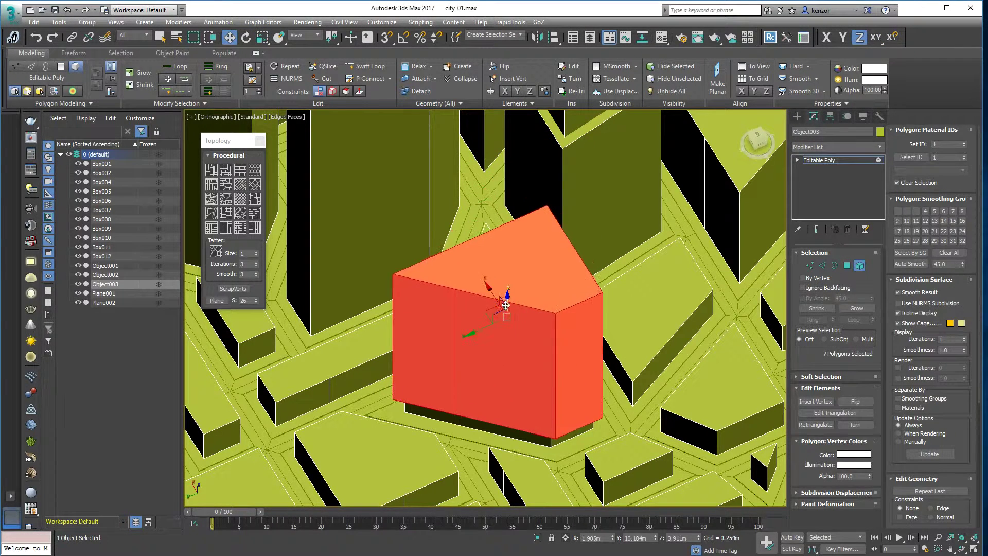
{"action": "middle_click_drag", "start_coordinate": [516, 303], "coordinate": [534, 258], "text": "alt"}
{"action": "scroll", "coordinate": [533, 258], "scroll_direction": "down", "scroll_amount": 5}
{"action": "middle_click_drag", "start_coordinate": [465, 312], "coordinate": [606, 369], "text": "alt"}
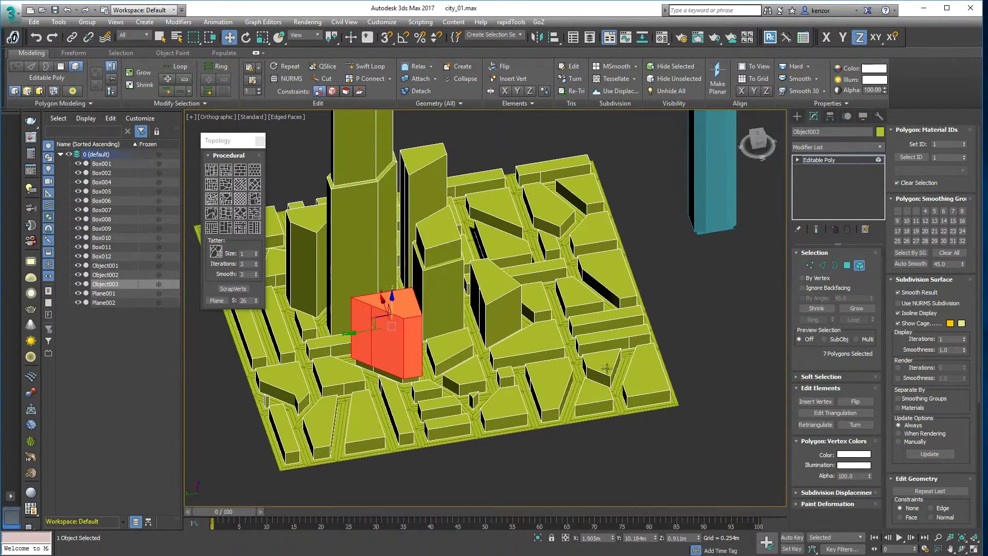
{"action": "left_click", "coordinate": [732, 279]}
{"action": "middle_click_drag", "start_coordinate": [629, 282], "coordinate": [597, 417], "text": "alt"}
{"action": "scroll", "coordinate": [590, 332], "scroll_direction": "up", "scroll_amount": 8}
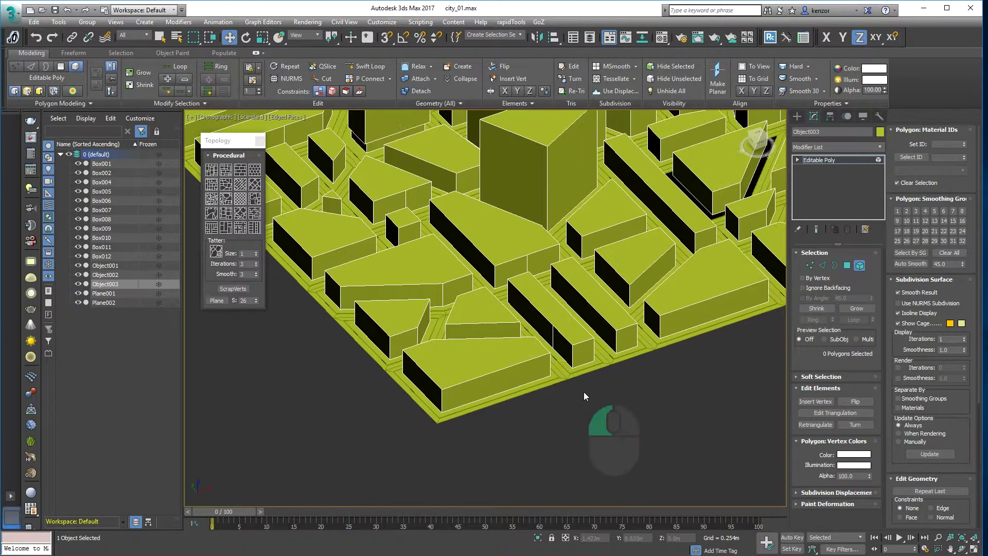
Finish editing the buildings object and isolate the flat layout plane Plane002
{"action": "left_click", "coordinate": [860, 265]}
{"action": "left_click", "coordinate": [555, 375]}
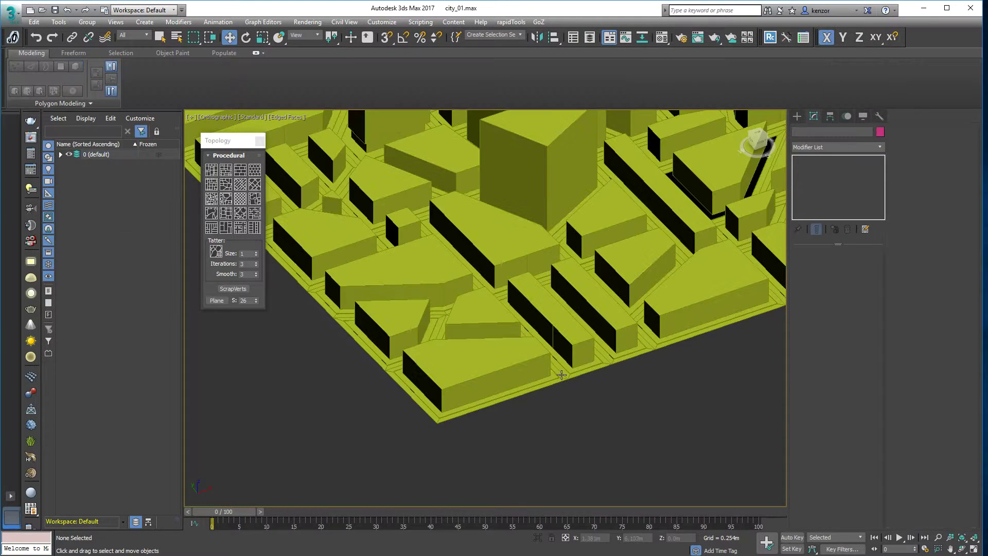
{"action": "left_click", "coordinate": [539, 538]}
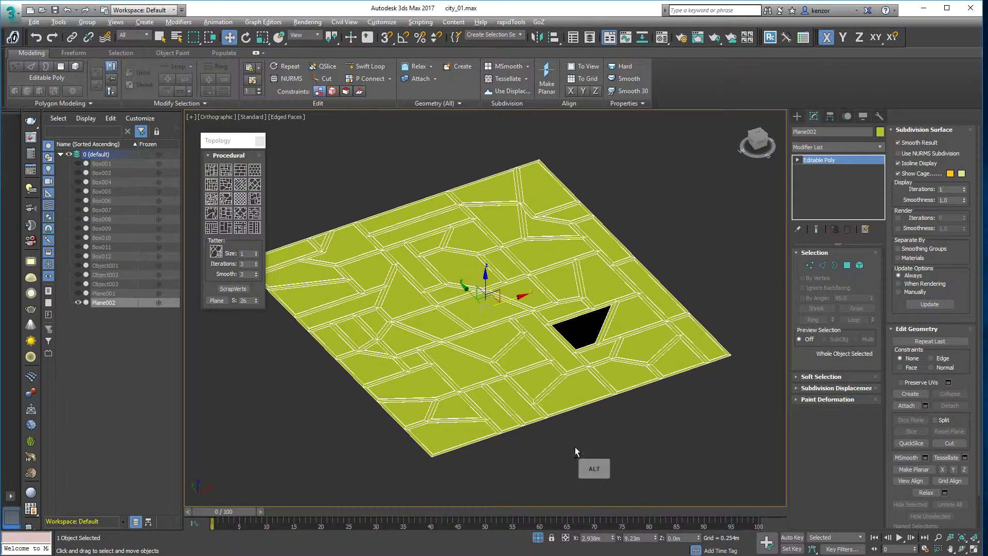
{"action": "middle_click_drag", "start_coordinate": [575, 447], "coordinate": [566, 373], "text": "alt"}
{"action": "scroll", "coordinate": [598, 304], "scroll_direction": "up", "scroll_amount": 5}
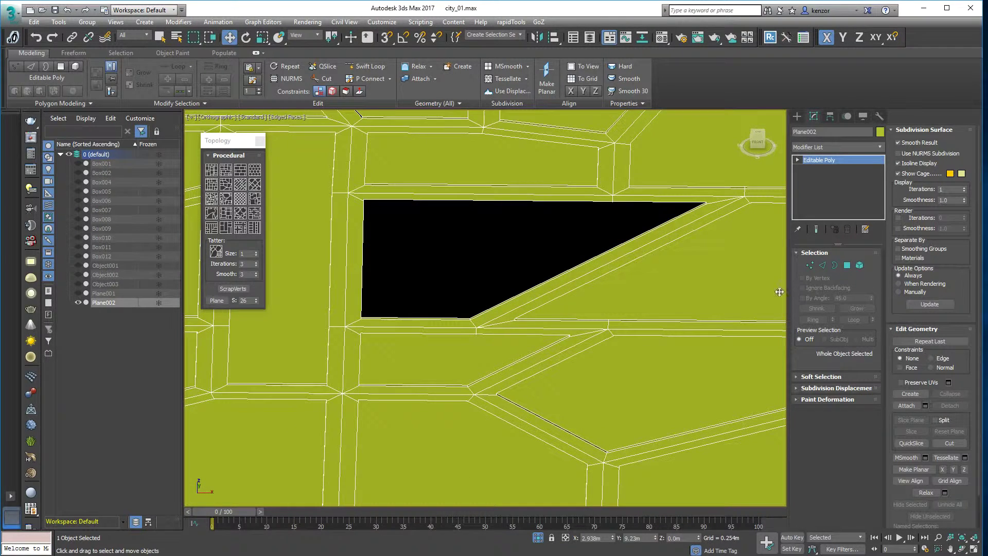
Select two vertices at the edge of the black-shaded lot and nudge them slightly along the Y axis
{"action": "left_click", "coordinate": [814, 267]}
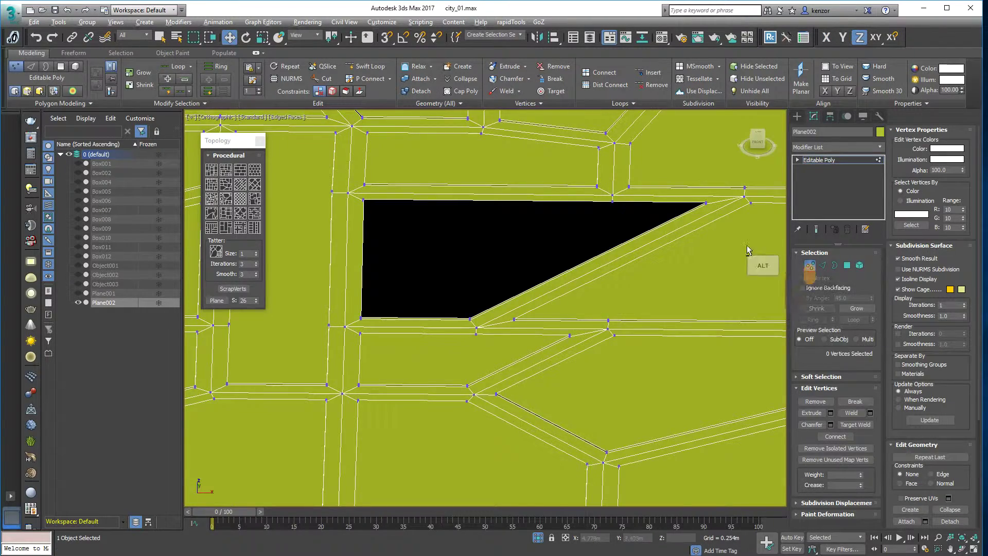
{"action": "middle_click_drag", "start_coordinate": [746, 245], "coordinate": [593, 418], "text": "alt"}
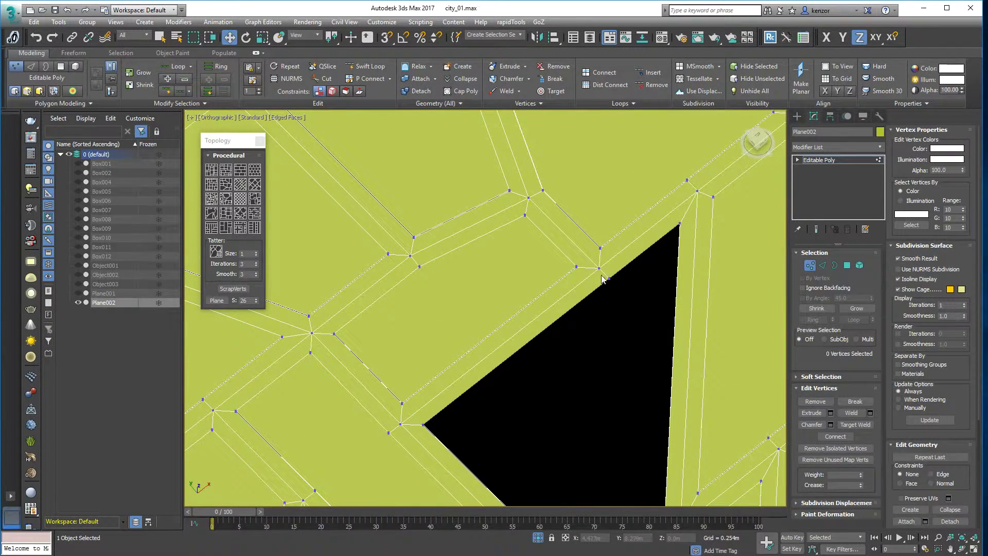
{"action": "left_click", "coordinate": [603, 279]}
{"action": "mouse_move", "coordinate": [602, 278]}
{"action": "middle_mouse_down", "text": "alt"}
{"action": "mouse_move", "coordinate": [592, 304]}
{"action": "mouse_move", "coordinate": [656, 279]}
{"action": "mouse_move", "coordinate": [632, 280]}
{"action": "mouse_move", "coordinate": [624, 254]}
{"action": "mouse_move", "coordinate": [579, 272]}
{"action": "mouse_move", "coordinate": [622, 273]}
{"action": "mouse_move", "coordinate": [615, 281]}
{"action": "middle_mouse_up", "text": "alt"}
{"action": "left_click_drag", "start_coordinate": [523, 349], "coordinate": [522, 351]}
{"action": "middle_click_drag", "start_coordinate": [522, 351], "coordinate": [618, 282], "text": "alt"}
{"action": "middle_click_drag", "start_coordinate": [617, 282], "coordinate": [511, 318]}
{"action": "scroll", "coordinate": [573, 261], "scroll_direction": "down", "scroll_amount": 8}
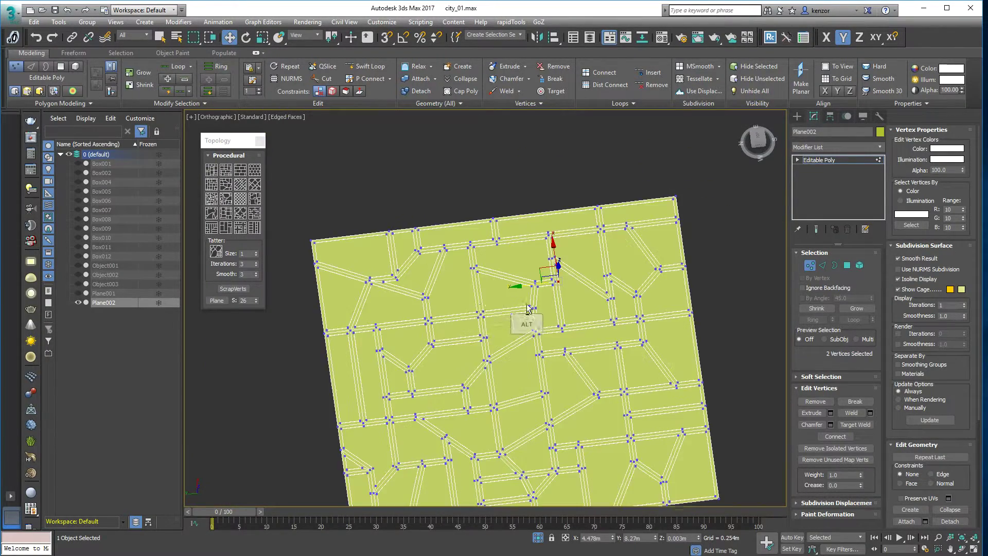
{"action": "middle_click_drag", "start_coordinate": [685, 321], "coordinate": [730, 303]}
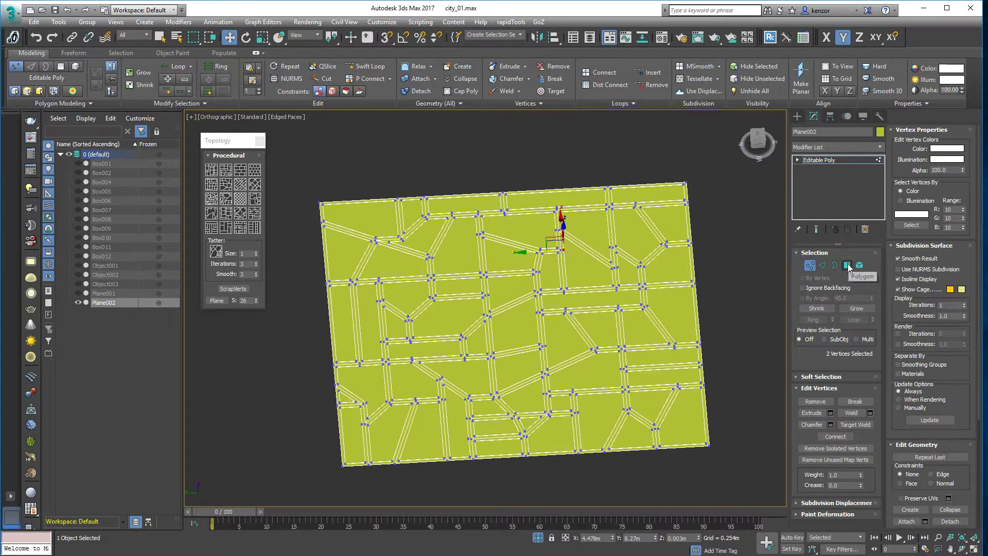
Select all the street polygons of the plane at once using By Angle selection at 45.0
{"action": "left_click", "coordinate": [848, 266]}
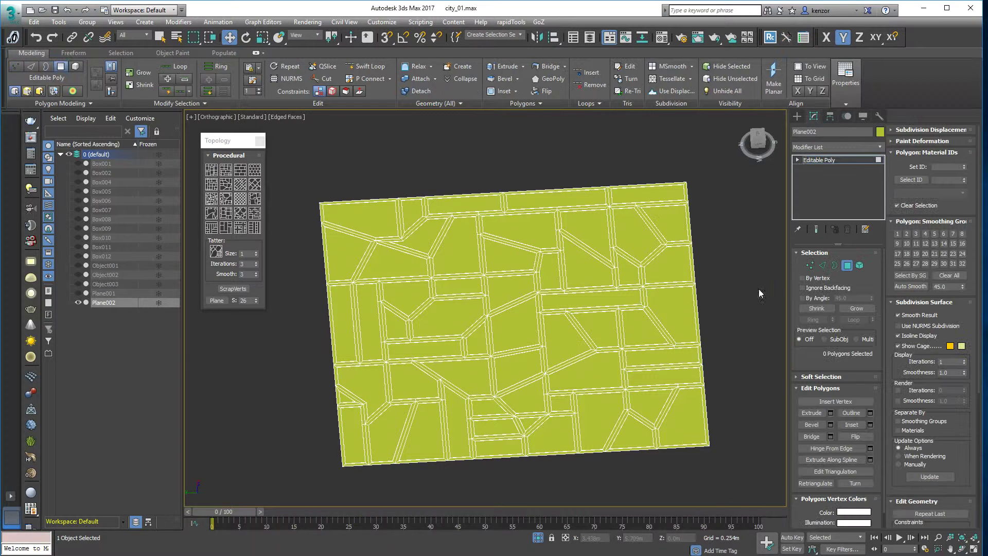
{"action": "left_click", "coordinate": [817, 297]}
{"action": "scroll", "coordinate": [710, 278], "scroll_direction": "up", "scroll_amount": 4}
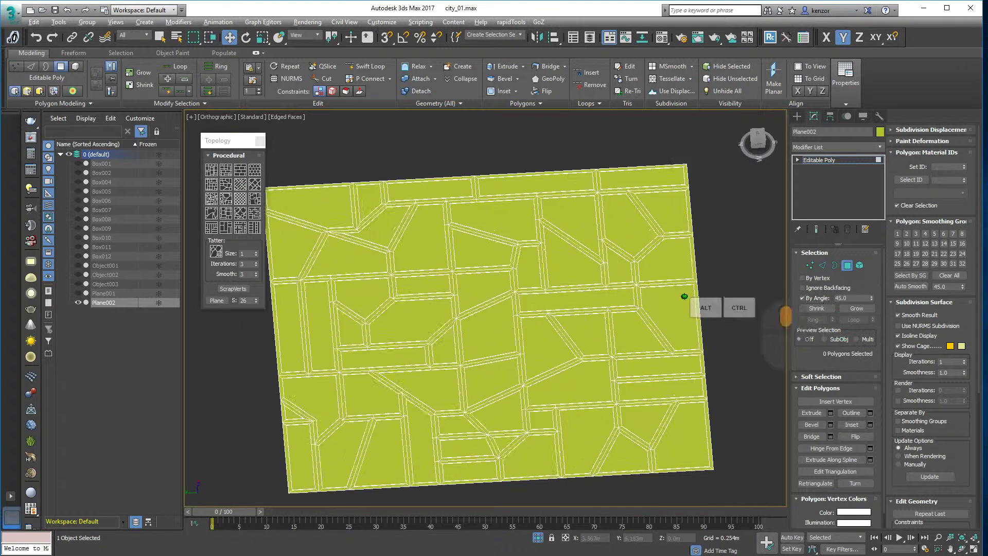
{"action": "left_click", "coordinate": [684, 278]}
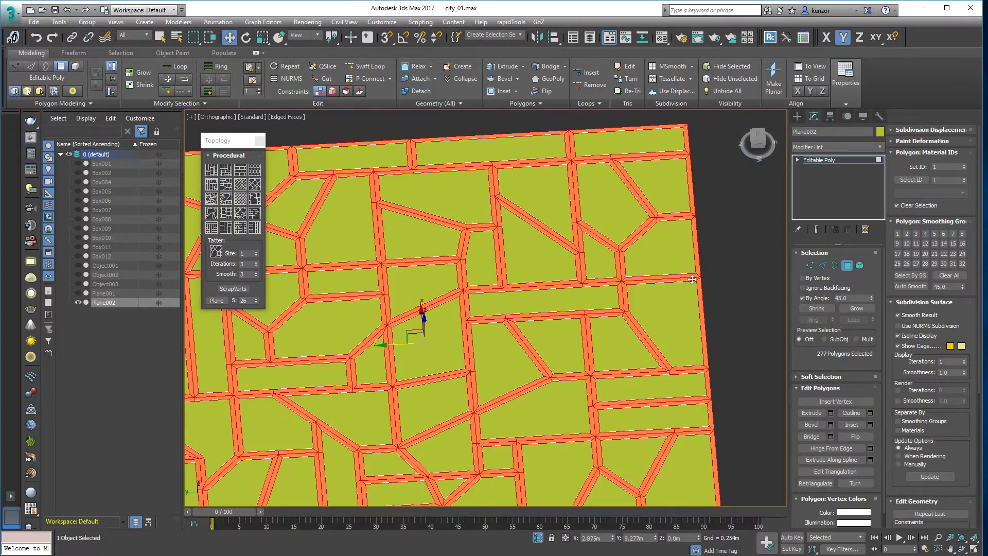
{"action": "middle_click_drag", "start_coordinate": [687, 274], "coordinate": [620, 340], "text": "alt"}
{"action": "middle_click_drag", "start_coordinate": [690, 283], "coordinate": [703, 299], "text": "alt"}
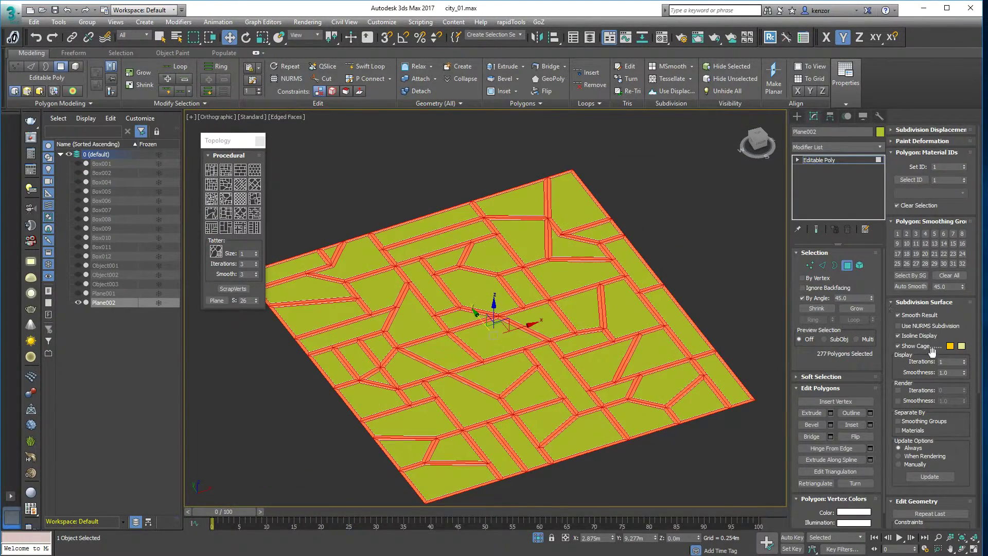
Detach the selected street polygons as a separate object with Detach As Clone turned off
{"action": "left_click_drag", "start_coordinate": [962, 423], "coordinate": [965, 261]}
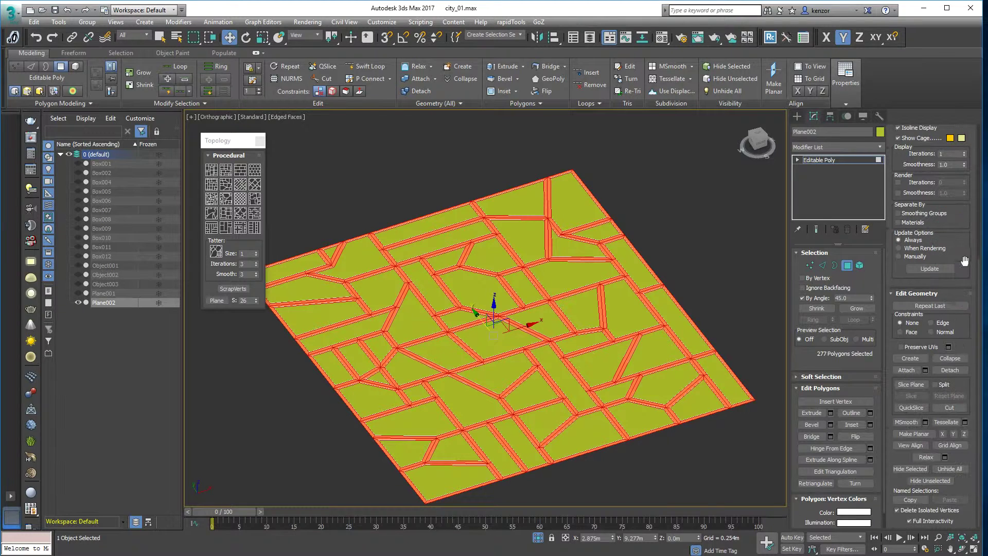
{"action": "left_click", "coordinate": [951, 370]}
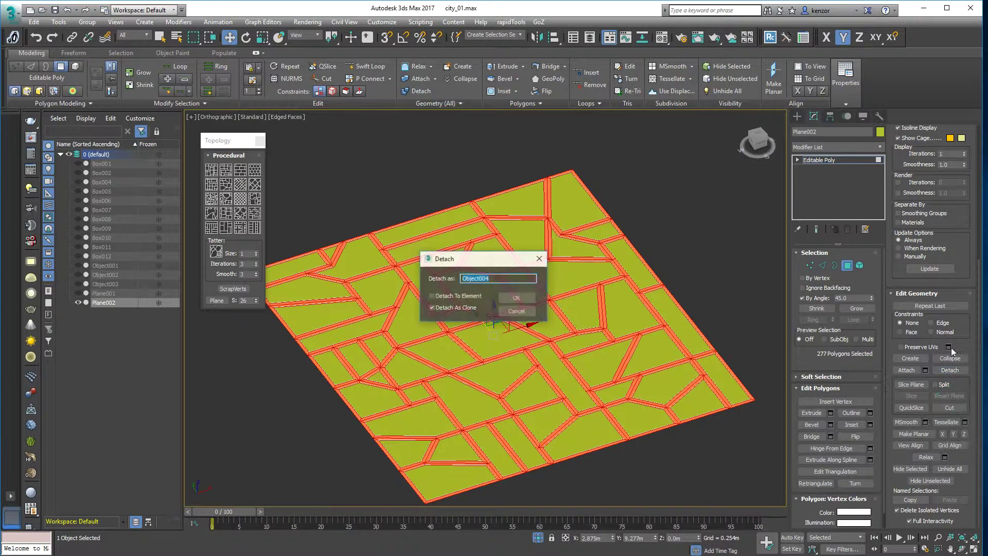
{"action": "left_click", "coordinate": [455, 308]}
{"action": "left_click", "coordinate": [516, 298]}
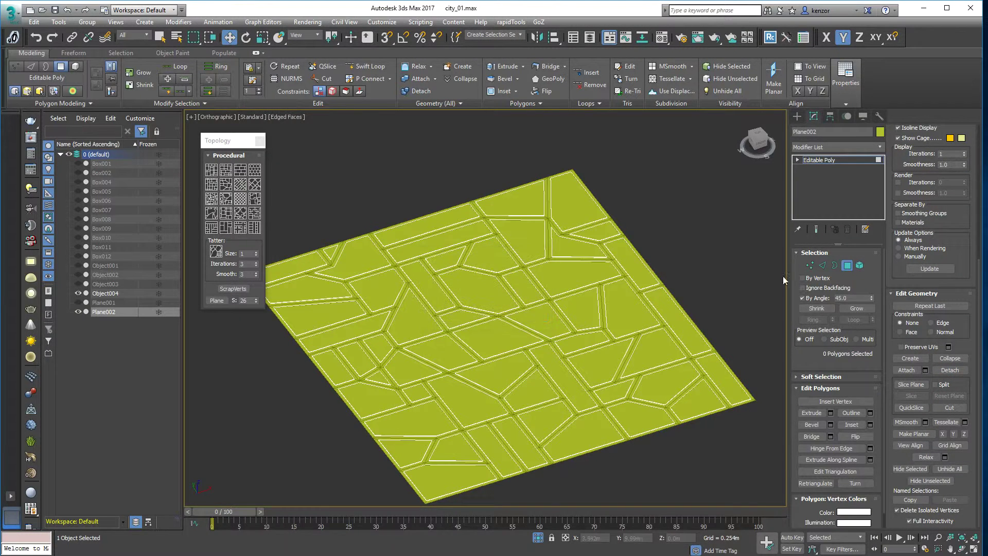
Leave polygon editing and change the object color of the remaining block plane to blue
{"action": "left_click", "coordinate": [847, 265]}
{"action": "left_click", "coordinate": [880, 132]}
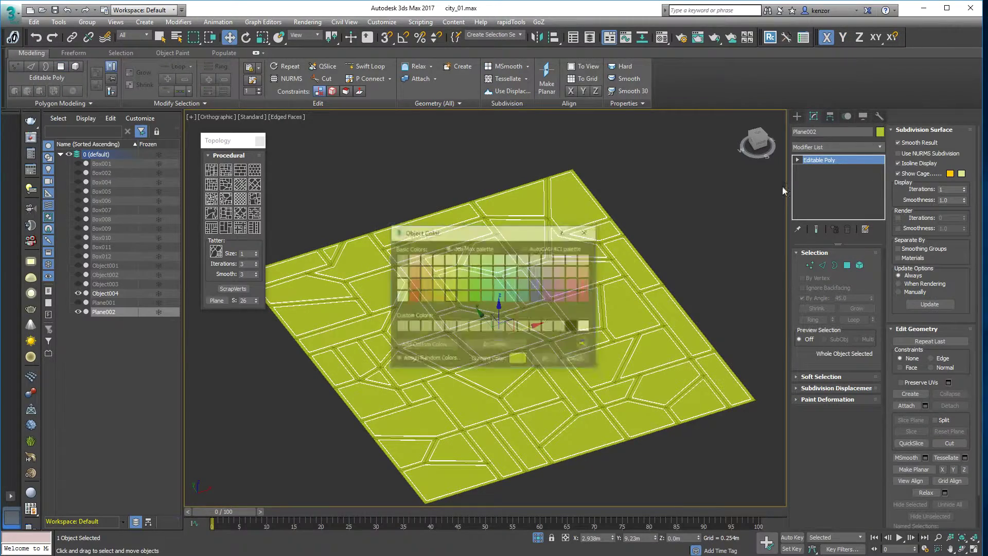
{"action": "left_click", "coordinate": [546, 360]}
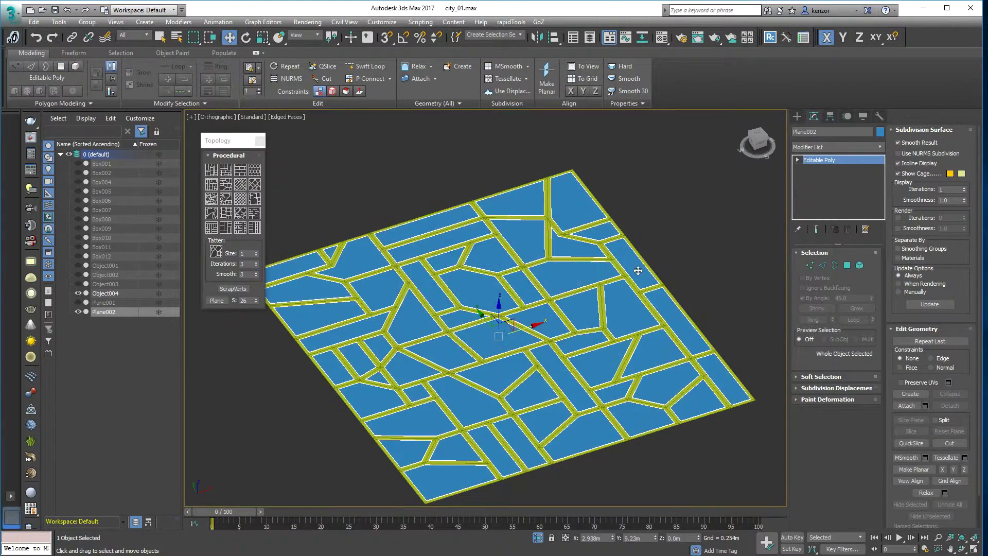
{"action": "middle_click_drag", "start_coordinate": [637, 270], "coordinate": [597, 273], "text": "alt"}
{"action": "mouse_move", "coordinate": [597, 272]}
{"action": "middle_mouse_down", "text": "alt"}
{"action": "mouse_move", "coordinate": [621, 261]}
{"action": "mouse_move", "coordinate": [599, 269]}
{"action": "middle_mouse_up", "text": "alt"}
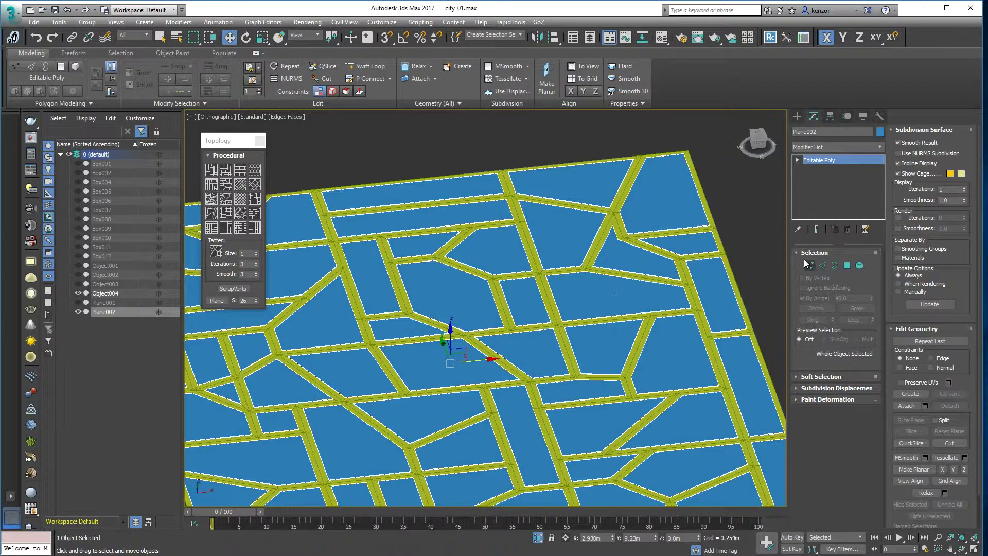
Select the yellow-green street network object and change its object color to the same blue as the block plane
{"action": "middle_click_drag", "start_coordinate": [744, 257], "coordinate": [690, 251]}
{"action": "left_click", "coordinate": [693, 253]}
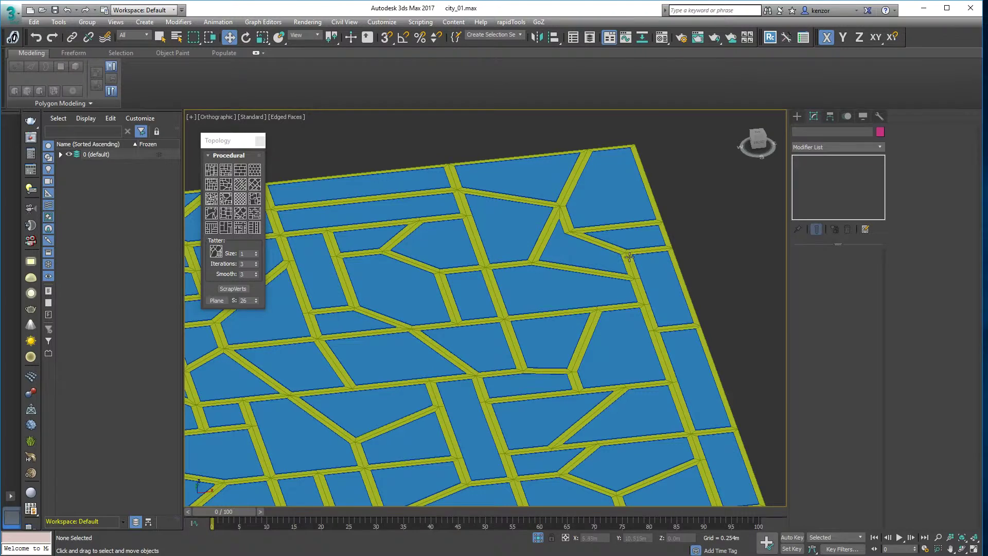
{"action": "left_click", "coordinate": [630, 256]}
{"action": "left_click", "coordinate": [879, 132]}
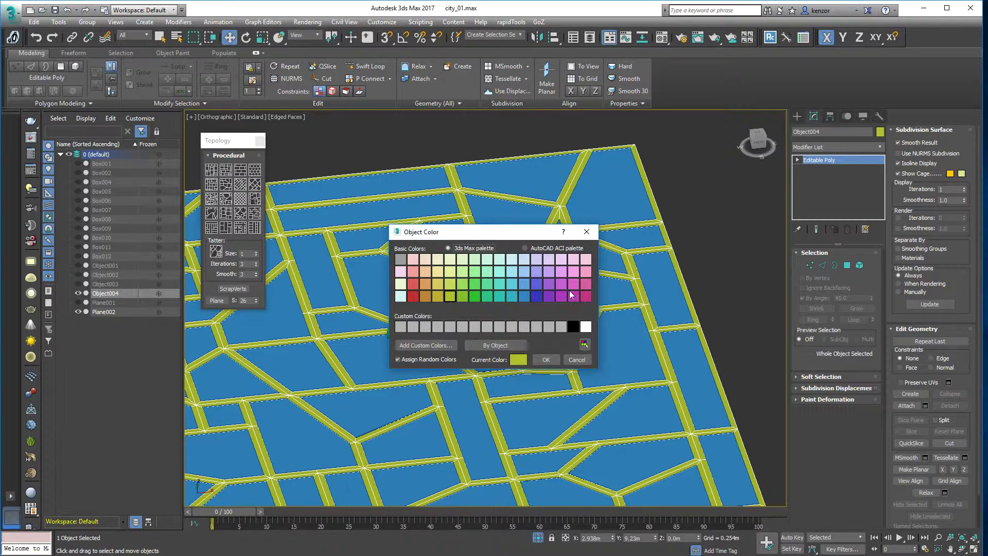
{"action": "left_click", "coordinate": [546, 360]}
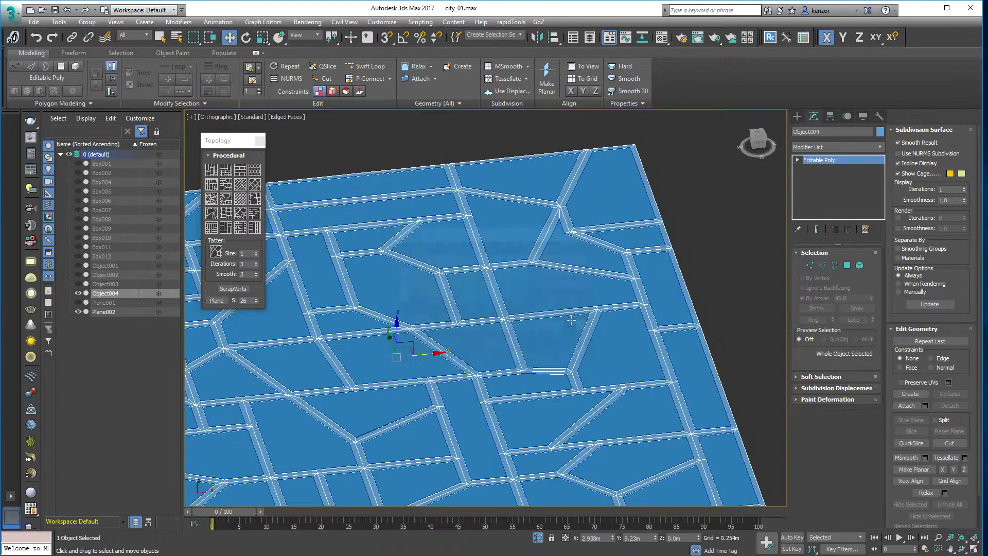
Bring back the hidden objects and select the yellow-green buildings together with their street and block ground objects
{"action": "scroll", "coordinate": [733, 253], "scroll_direction": "down", "scroll_amount": 5}
{"action": "left_click", "coordinate": [556, 490]}
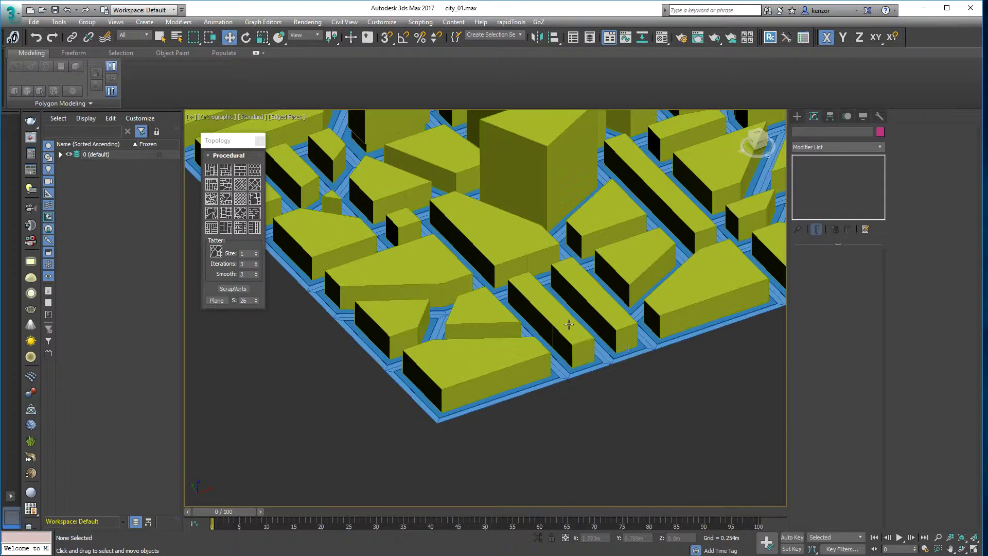
{"action": "middle_click_drag", "start_coordinate": [540, 378], "coordinate": [415, 400], "text": "alt"}
{"action": "middle_click_drag", "start_coordinate": [504, 307], "coordinate": [507, 315], "text": "alt"}
{"action": "left_click_drag", "start_coordinate": [598, 438], "coordinate": [597, 438]}
{"action": "middle_click_drag", "start_coordinate": [563, 397], "coordinate": [580, 308]}
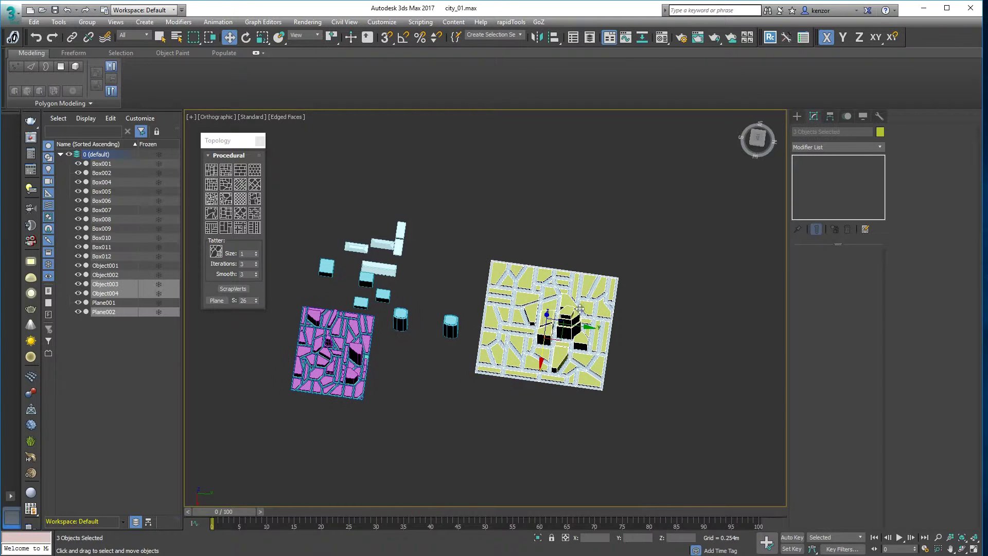
Move the selected yellow-green city tile in the ground plane until it sits beside the purple city tile
{"action": "left_click_drag", "start_coordinate": [561, 339], "coordinate": [444, 415]}
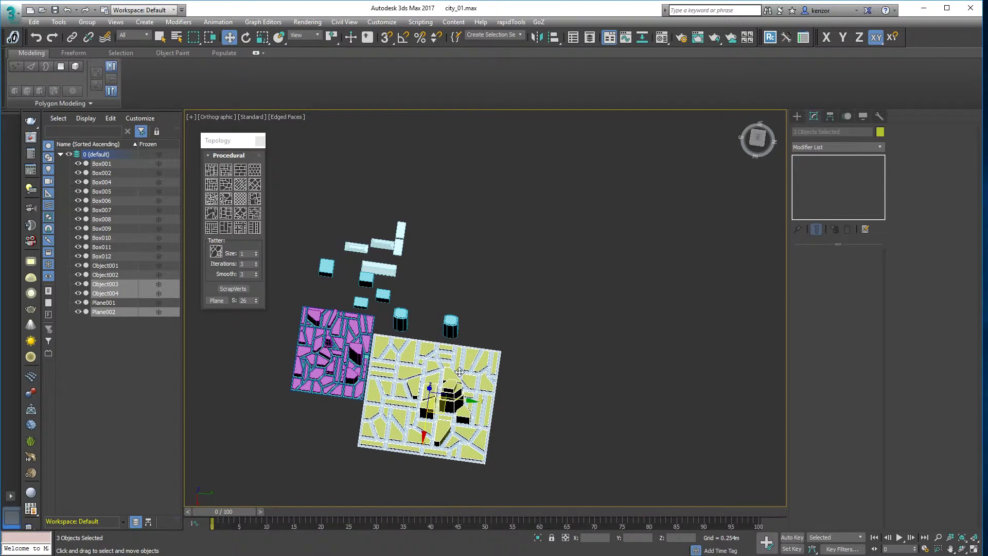
{"action": "middle_click_drag", "start_coordinate": [452, 382], "coordinate": [590, 308], "text": "ctrl+alt"}
{"action": "middle_click_drag", "start_coordinate": [700, 248], "coordinate": [646, 305]}
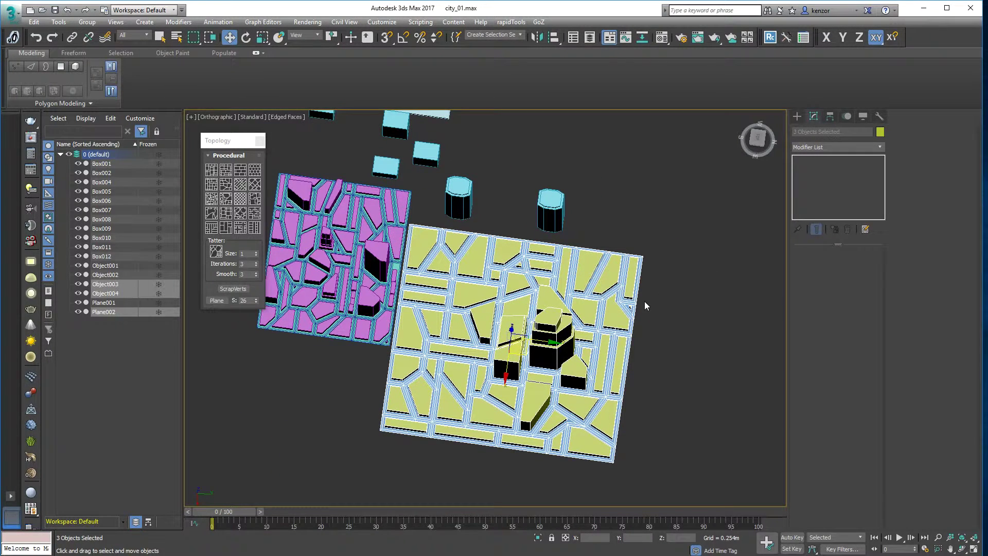
{"action": "left_click_drag", "start_coordinate": [526, 357], "coordinate": [502, 317]}
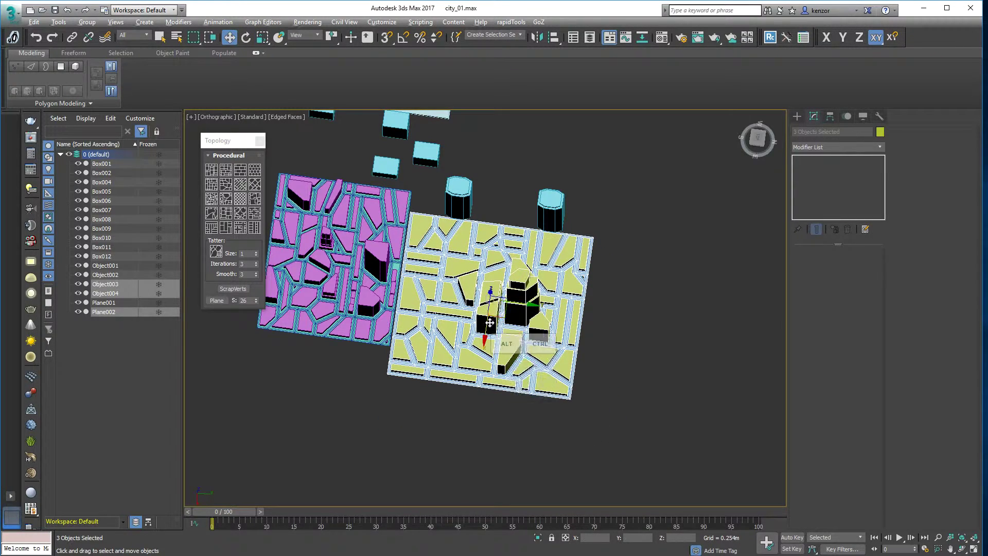
Scale the yellow-green city tile to 86% in X and Y only, and shift it back against the purple tile's edge
{"action": "scroll", "coordinate": [488, 322], "scroll_direction": "up", "scroll_amount": 2}
{"action": "middle_click_drag", "start_coordinate": [489, 323], "coordinate": [493, 346], "text": "alt"}
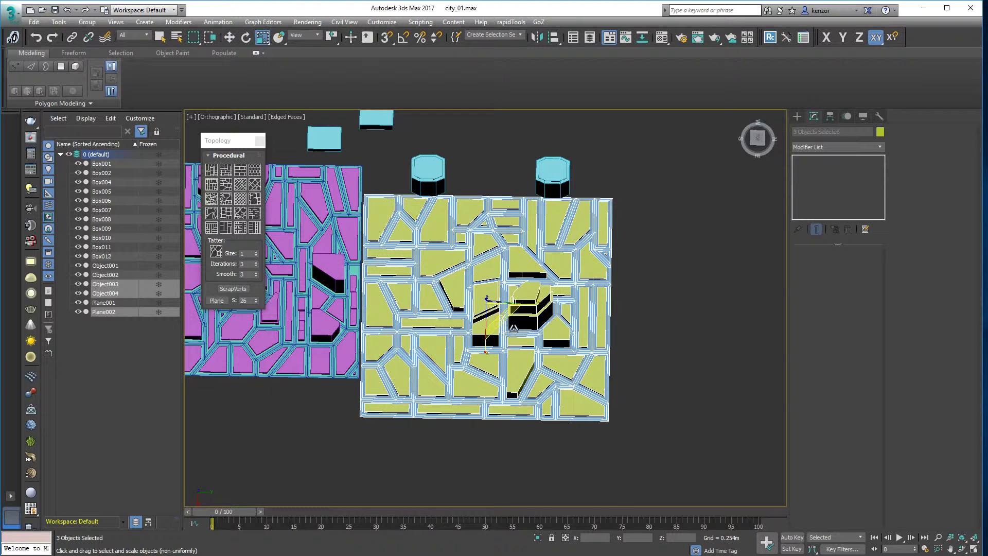
{"action": "left_click_drag", "start_coordinate": [503, 323], "coordinate": [498, 315]}
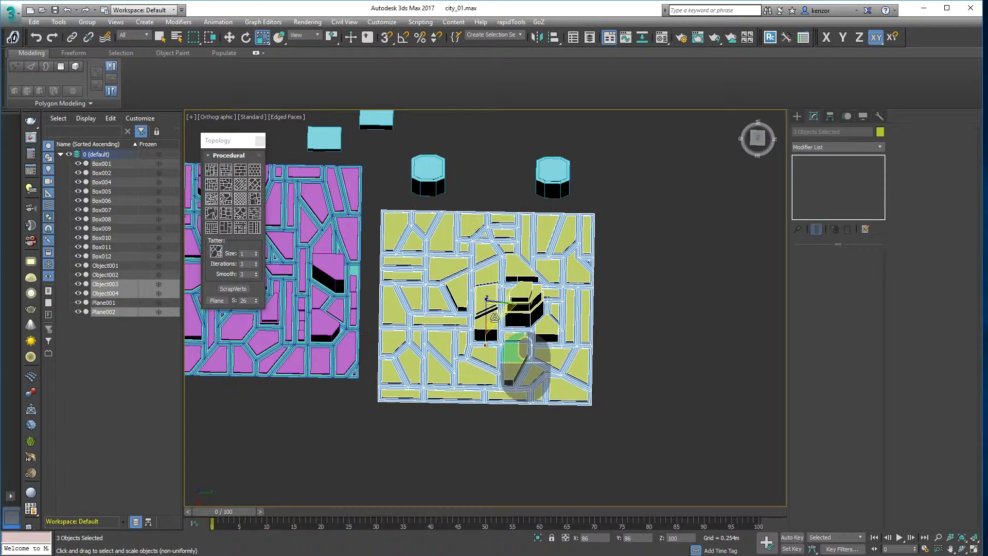
{"action": "key", "text": "w"}
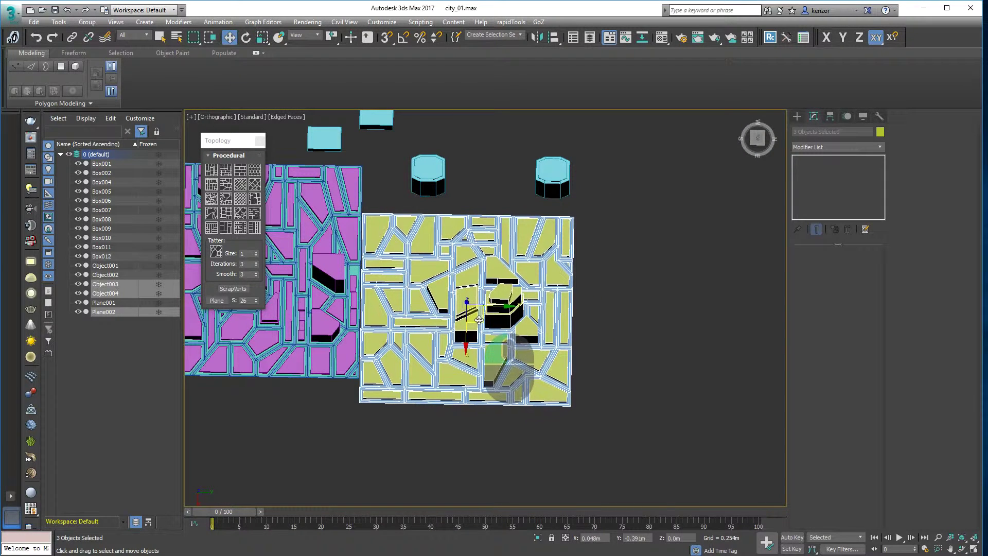
Rotate the yellow-green city tile slightly about the Z axis to line its edge up with the purple tile
{"action": "middle_click_drag", "start_coordinate": [510, 374], "coordinate": [566, 334], "text": "ctrl+alt"}
{"action": "middle_click_drag", "start_coordinate": [458, 325], "coordinate": [534, 341]}
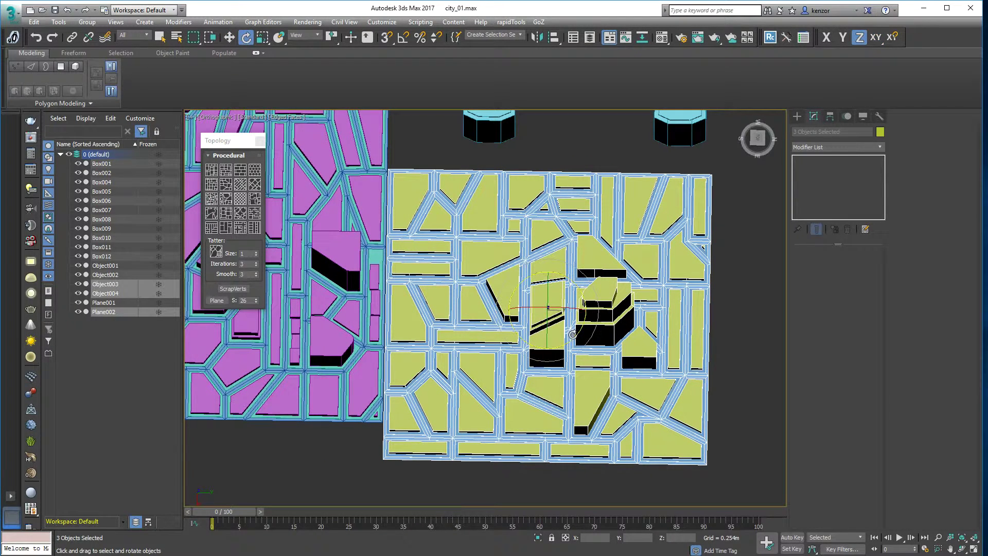
{"action": "left_click_drag", "start_coordinate": [557, 333], "coordinate": [553, 308]}
{"action": "middle_click_drag", "start_coordinate": [458, 335], "coordinate": [637, 282], "text": "alt"}
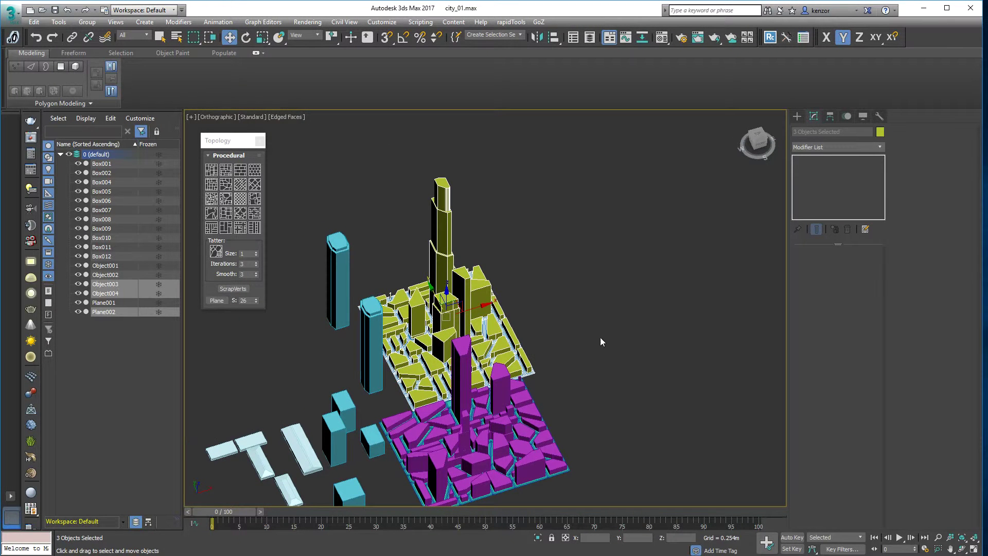